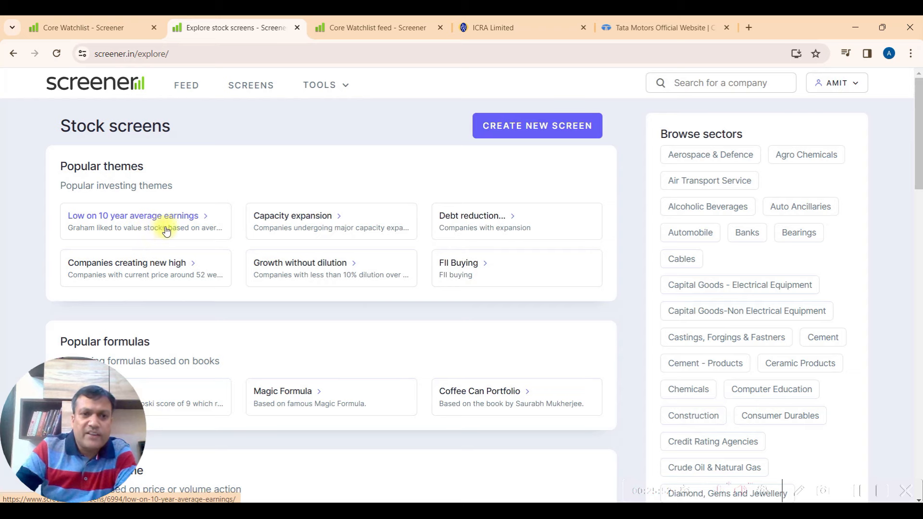
- Open the Capacity expansion screen from the popular themes and look through its list of companies
scroll(171, 229, down, 1)
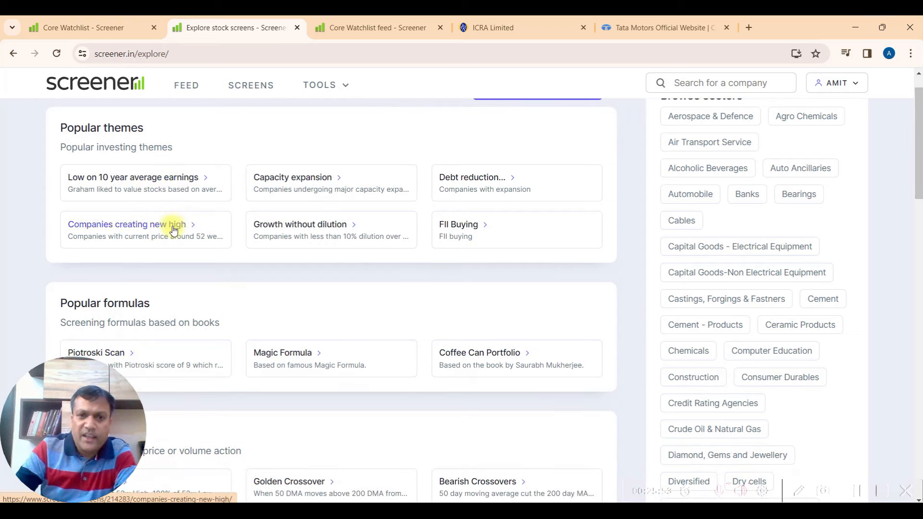
click(315, 179)
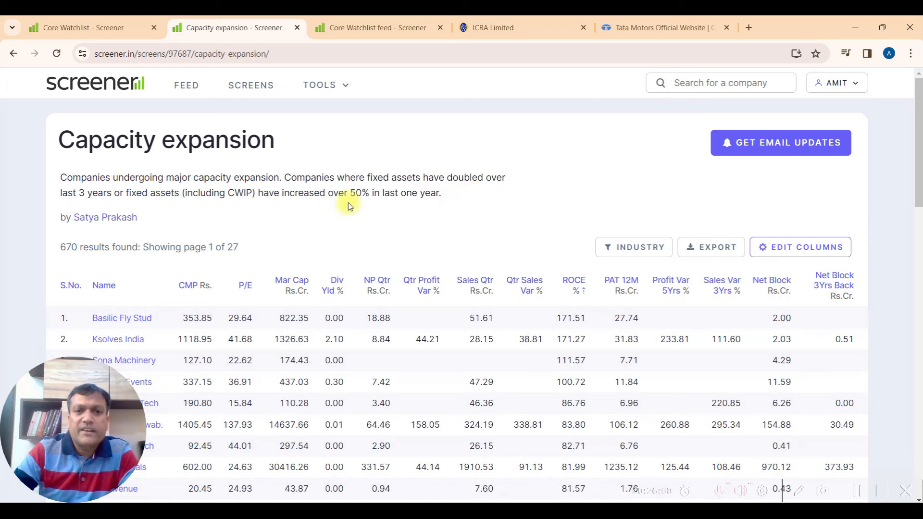
scroll(348, 203, down, 2)
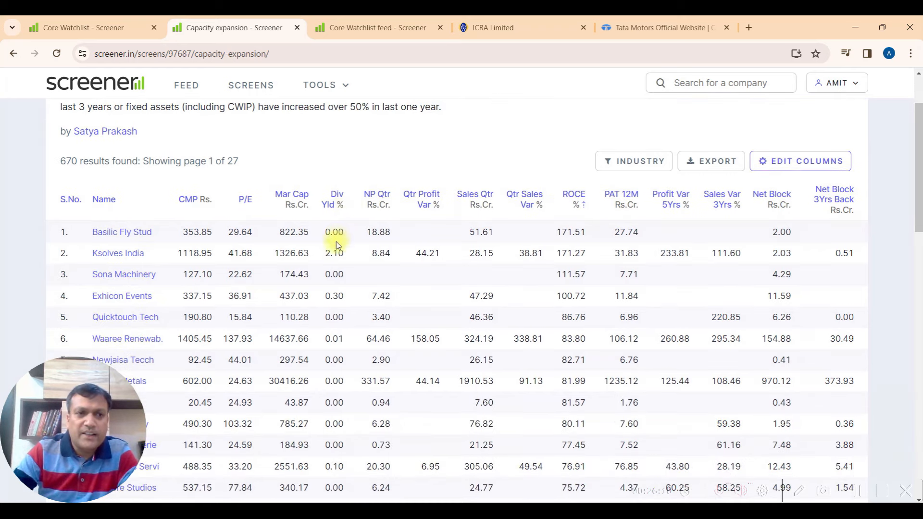
drag(61, 161, 139, 162)
scroll(468, 311, down, 8)
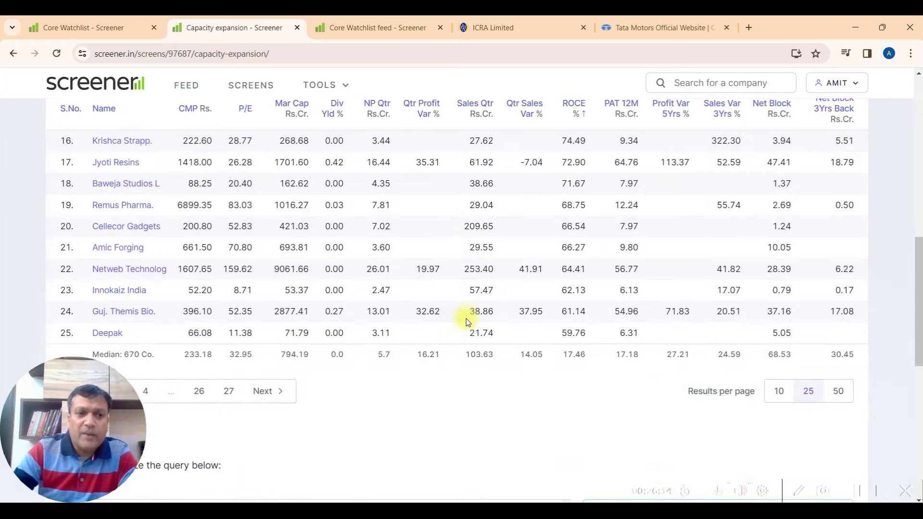
- Add an AND operator on its own line after the closing bracket of the capacity expansion search query
scroll(466, 320, down, 8)
scroll(466, 319, up, 3)
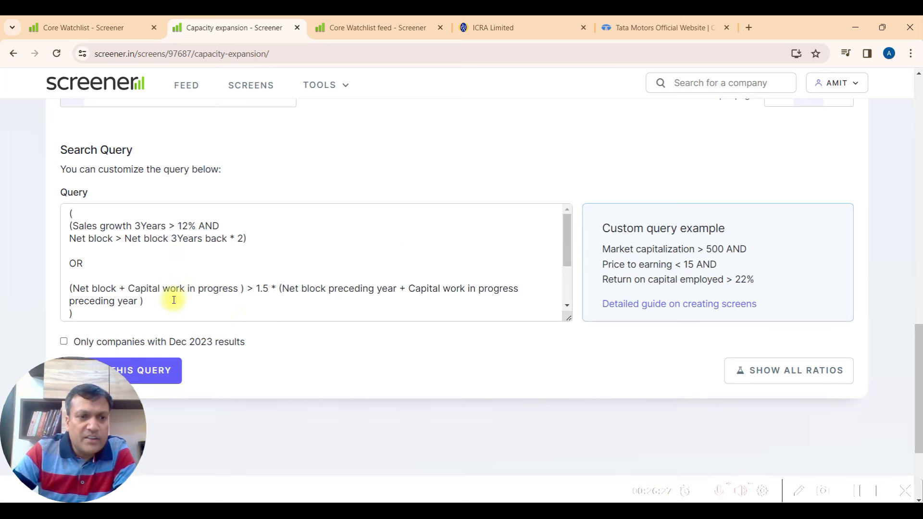
click(165, 312)
key(Return)
key(Return)
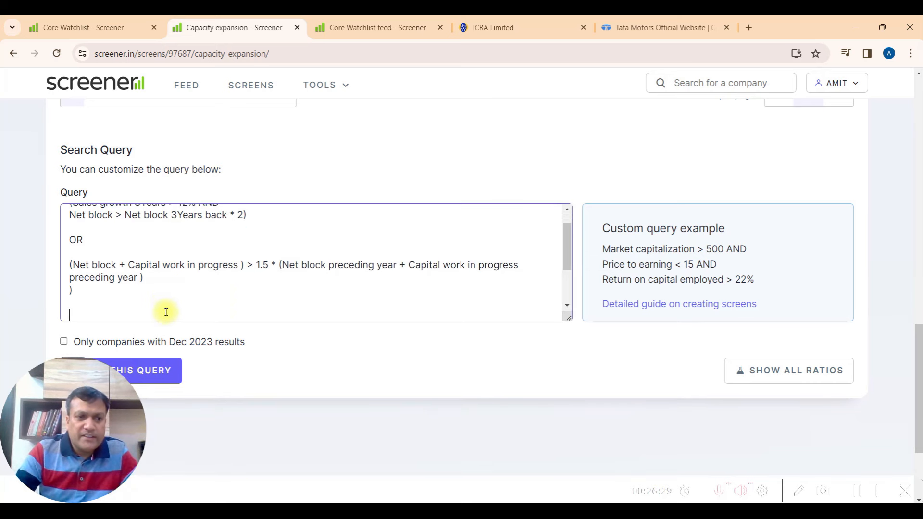
text(AND)
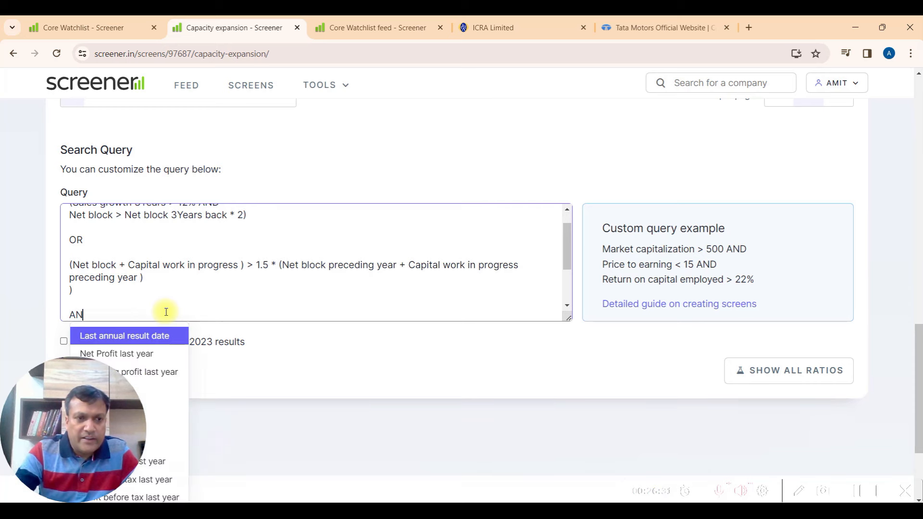
key(Return)
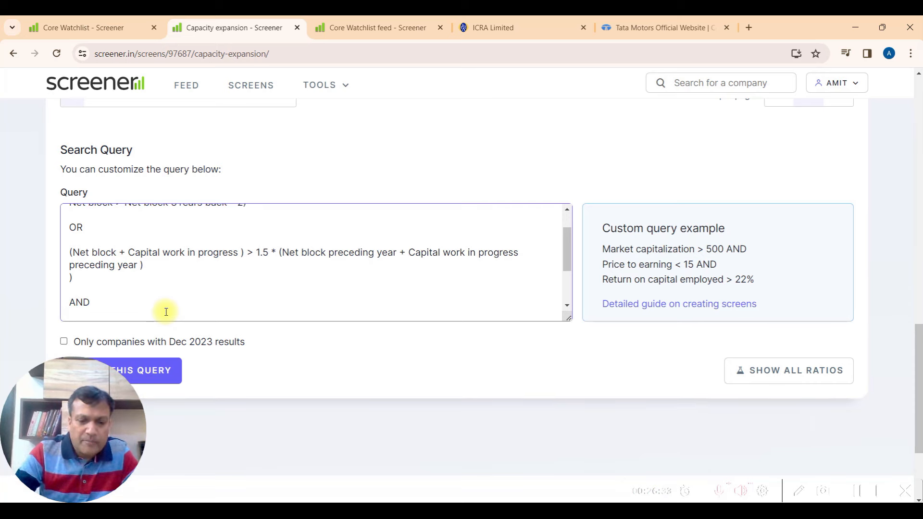
- Add the condition Market Capitalization > 5000 to the query, followed by another AND
text(Market)
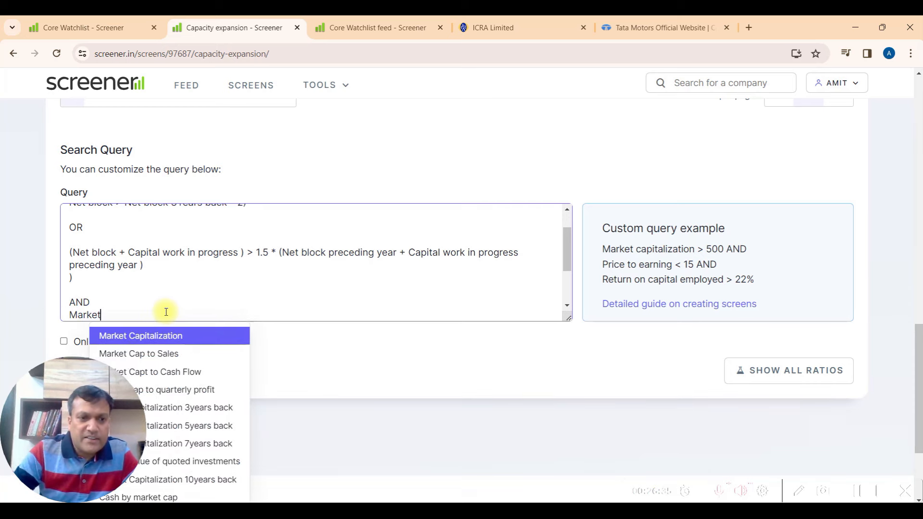
click(154, 335)
key(Return)
key(Return)
text(AND)
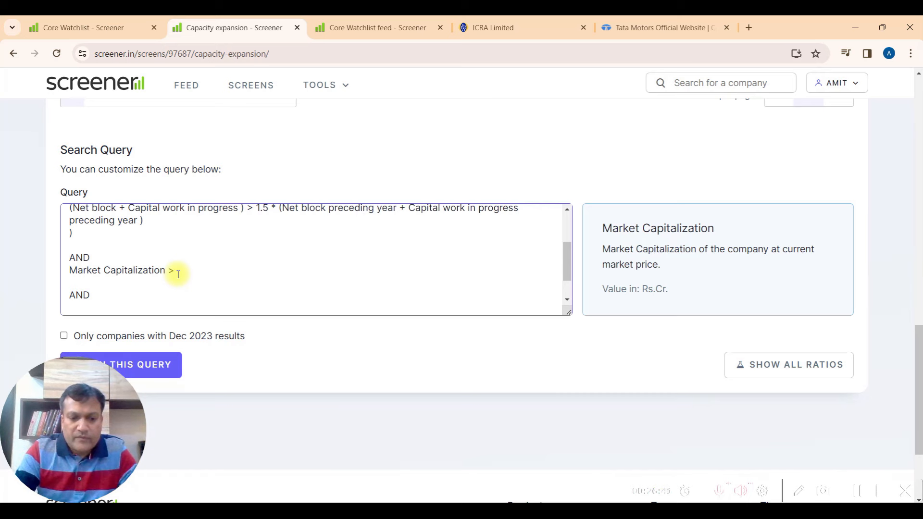
text(000)
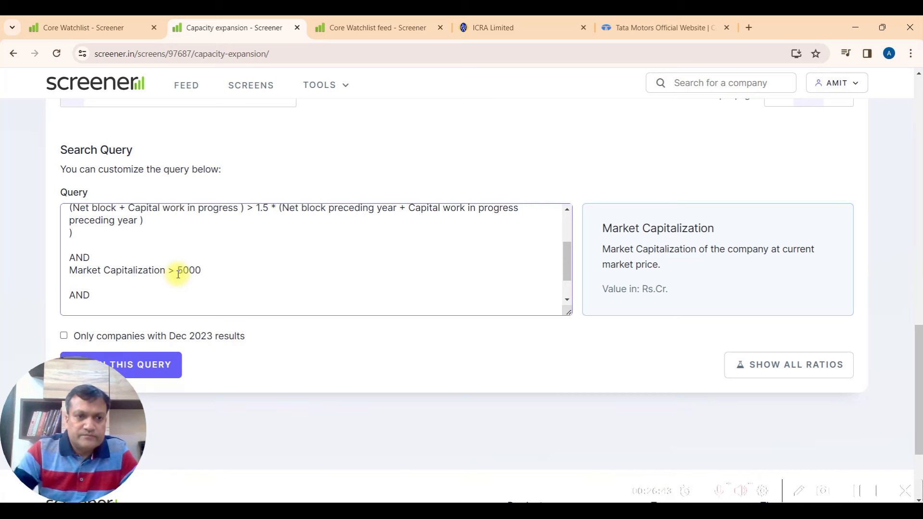
- Check the remaining conditions at the end of the query and run it with the market capitalization filter
scroll(198, 274, down, 1)
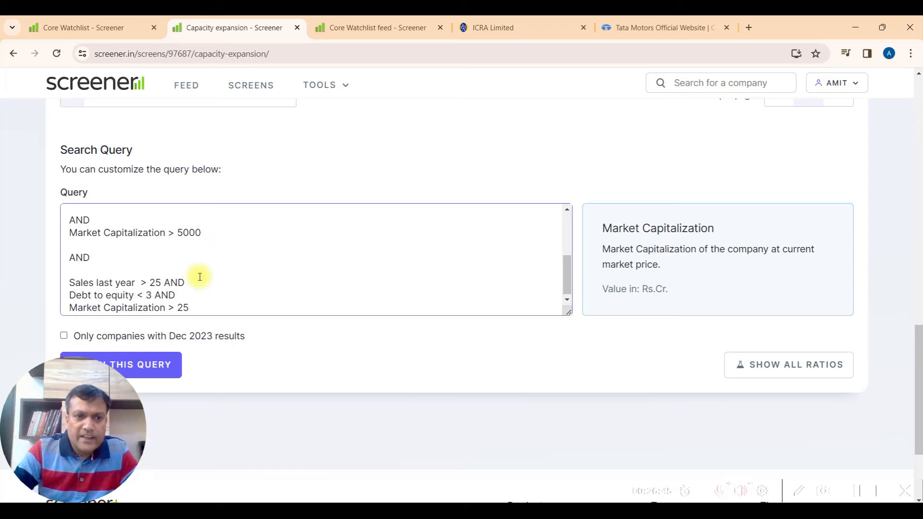
scroll(200, 274, up, 1)
click(159, 380)
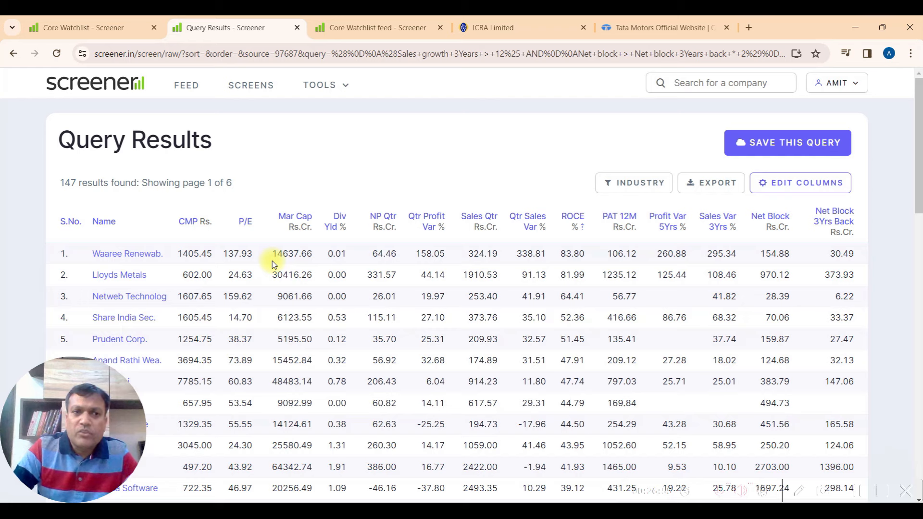
- Raise the added market capitalization threshold to 50000 and run the query again
scroll(271, 264, down, 1)
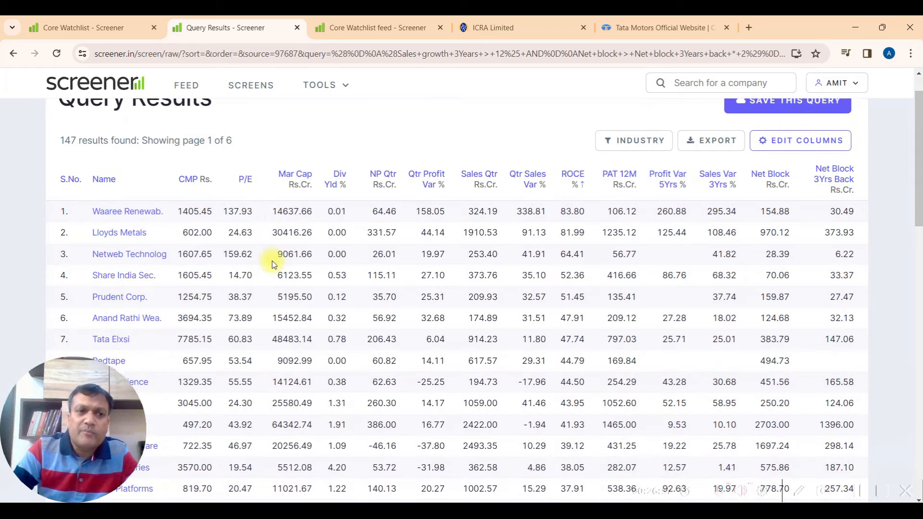
scroll(272, 264, up, 1)
scroll(271, 264, down, 4)
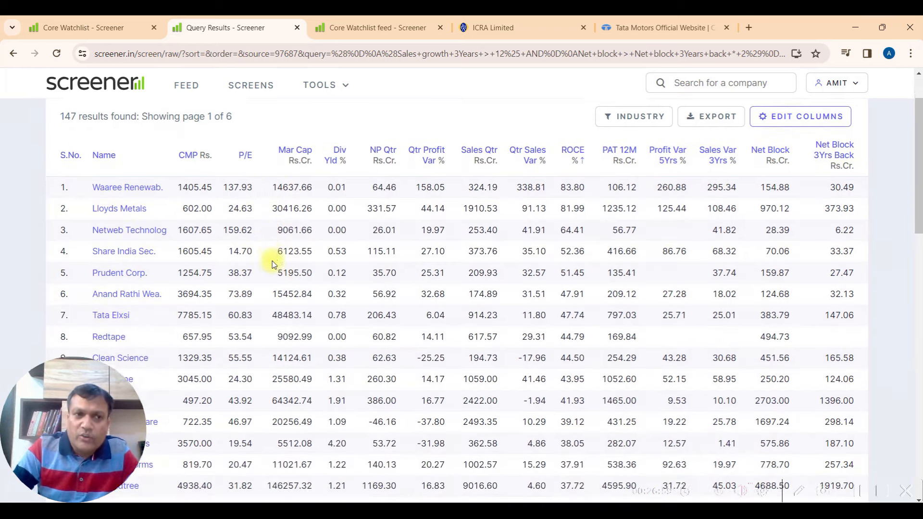
scroll(272, 264, down, 10)
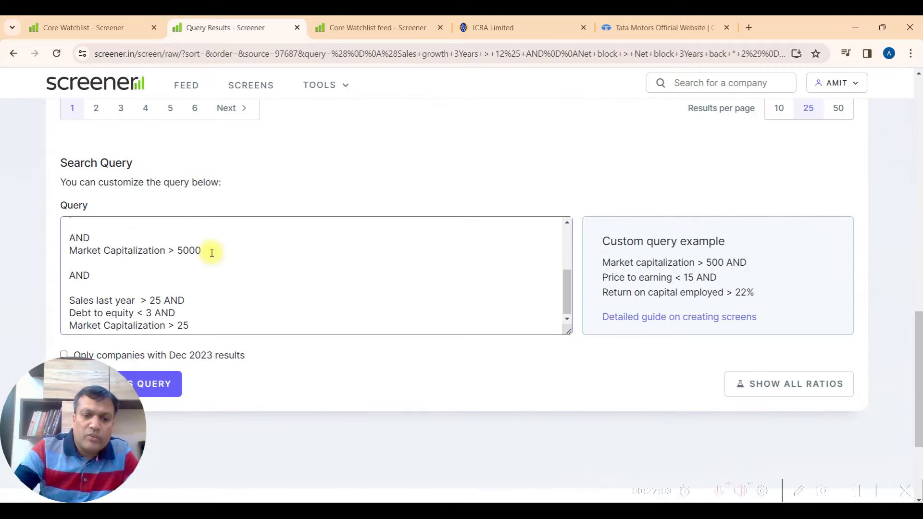
click(152, 382)
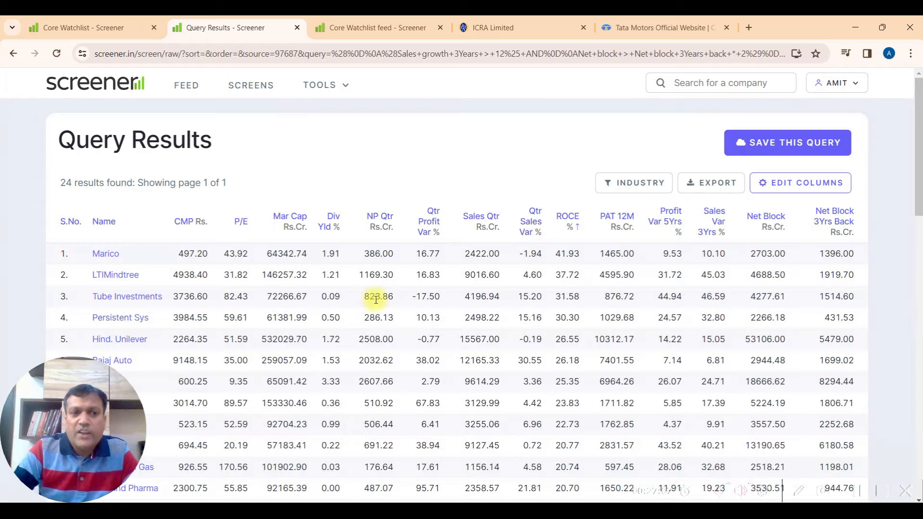
- Review the filtered companies and add the condition Price to Earning <25 above the Sales last year condition in the query
scroll(376, 299, down, 6)
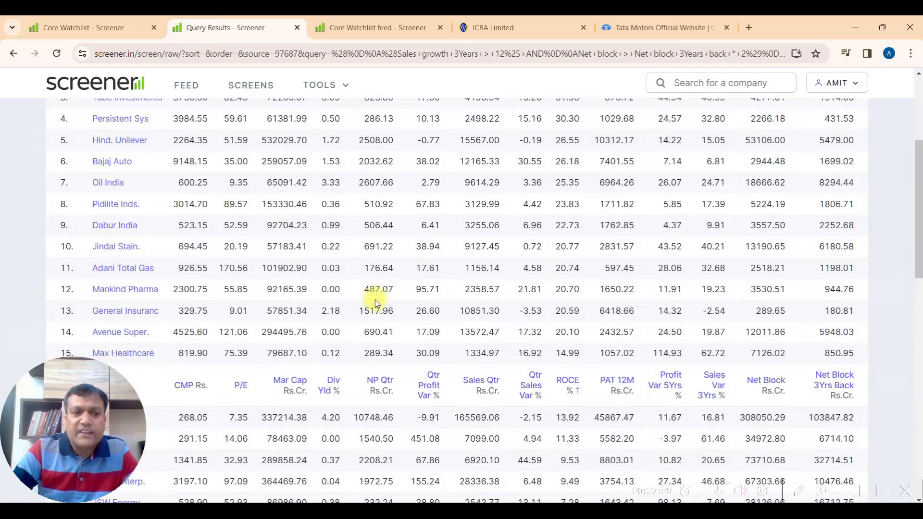
scroll(375, 302, down, 3)
scroll(376, 300, up, 5)
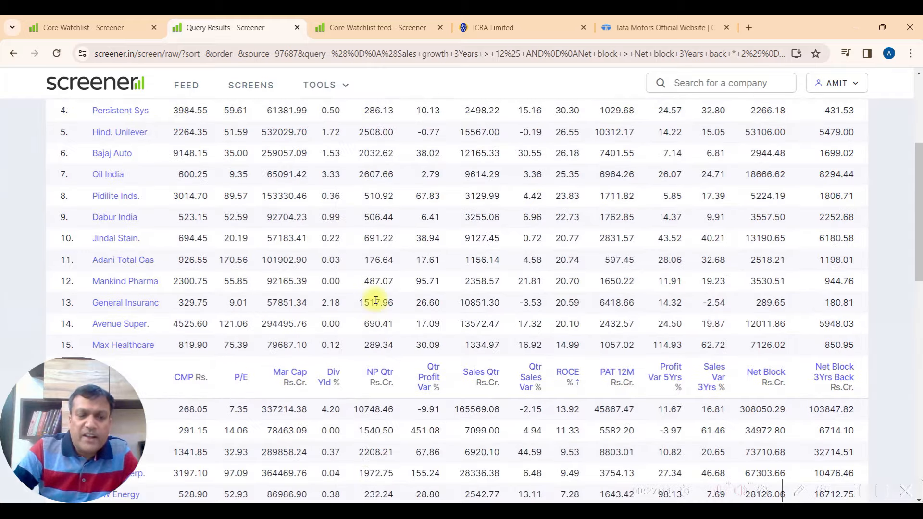
scroll(375, 300, down, 9)
scroll(365, 302, down, 3)
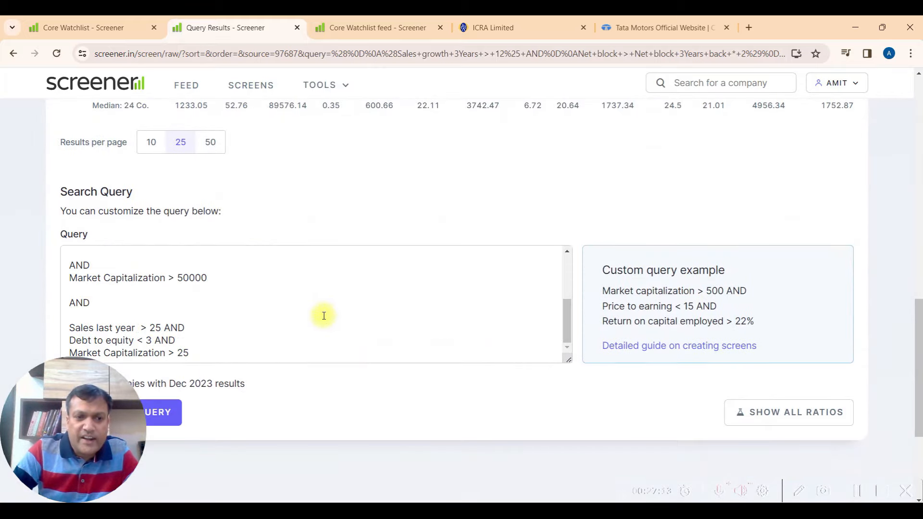
scroll(179, 342, down, 1)
click(126, 282)
key(Return)
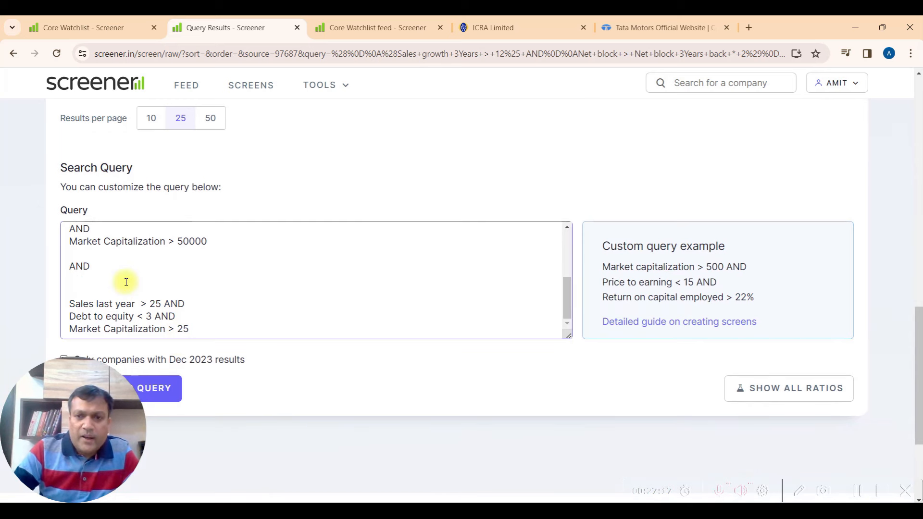
key(Return)
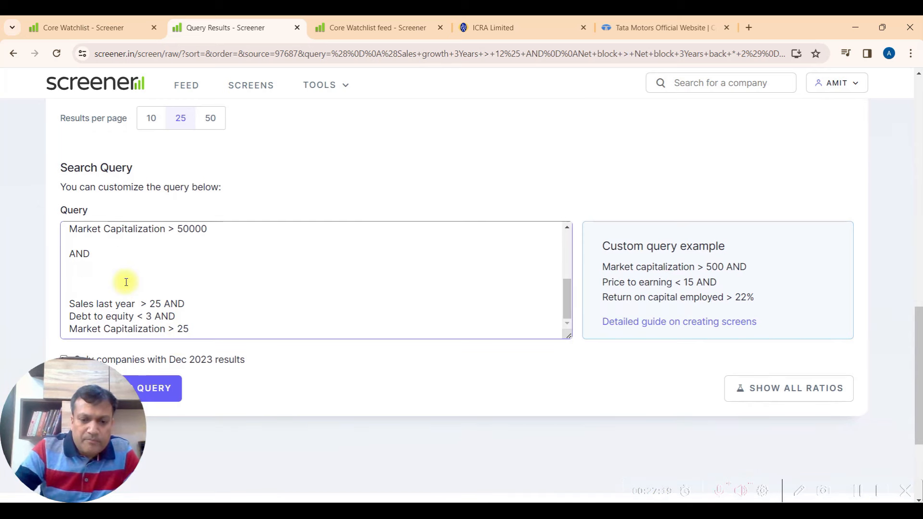
text(Price)
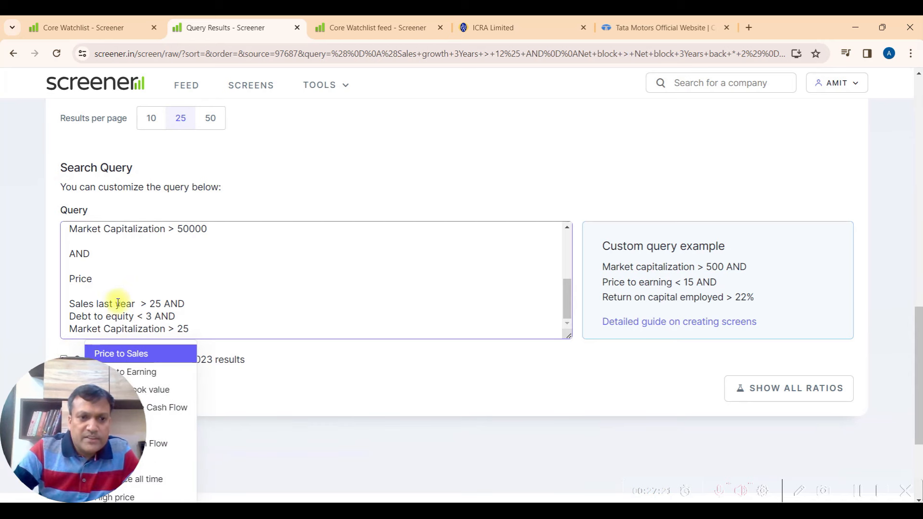
click(153, 373)
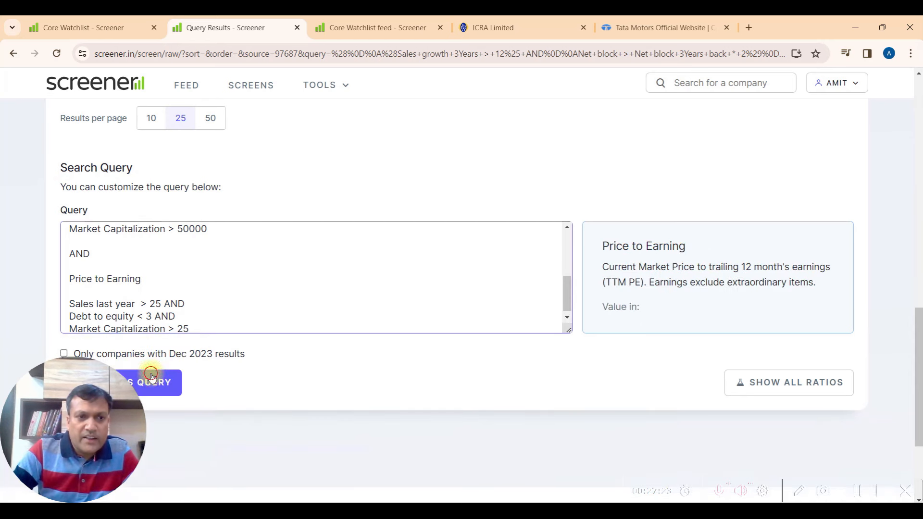
click(183, 276)
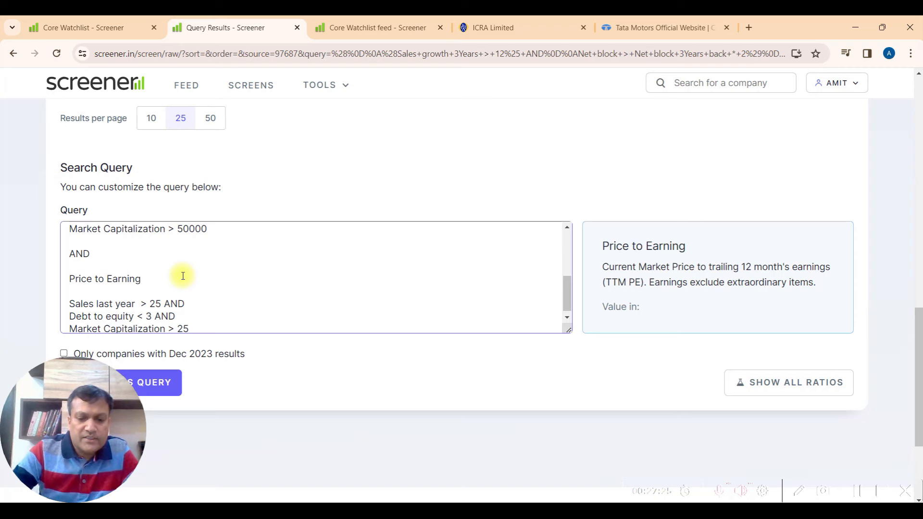
text(<25)
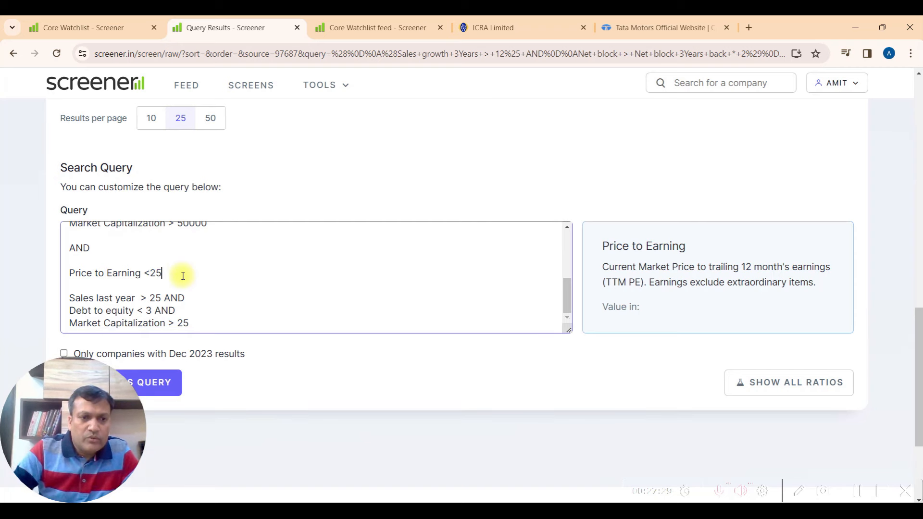
- Append AND to the Price to Earning condition, run the query and view the matching companies
text( A)
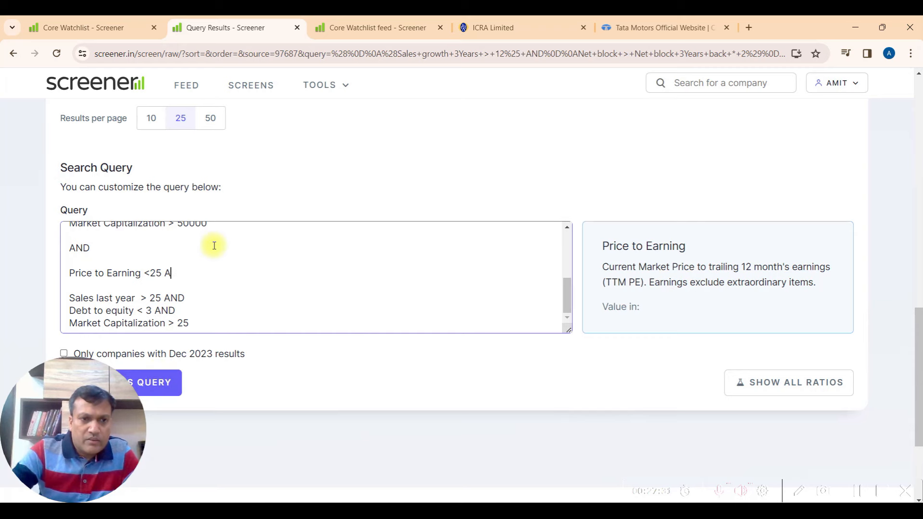
text(ND)
key(Return)
click(155, 384)
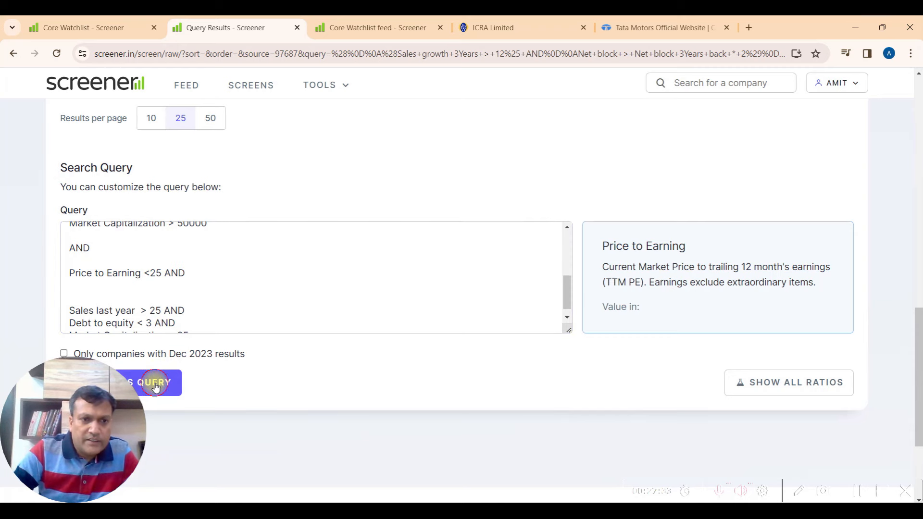
scroll(269, 287, down, 1)
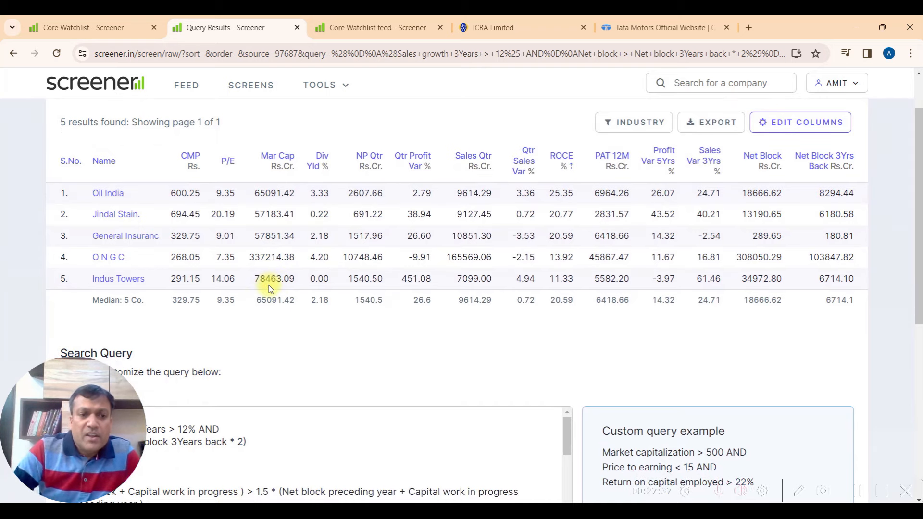
scroll(270, 288, up, 1)
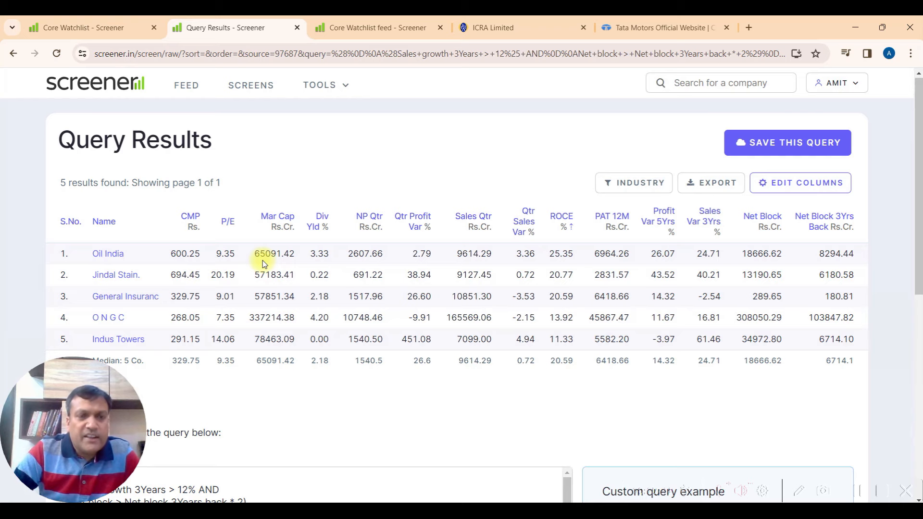
- Return to the stock screens overview and open the Highest YOY Quarterly profit growth screen under Quarterly results
click(254, 86)
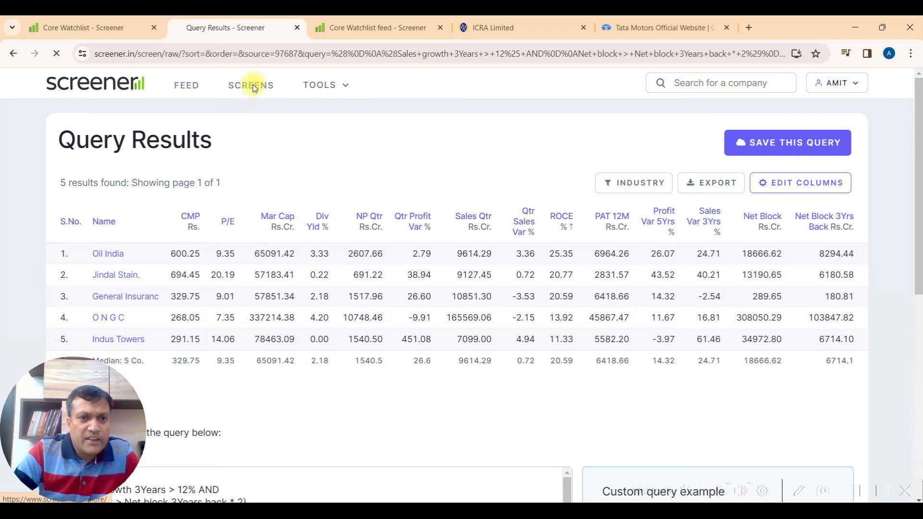
scroll(258, 269, down, 2)
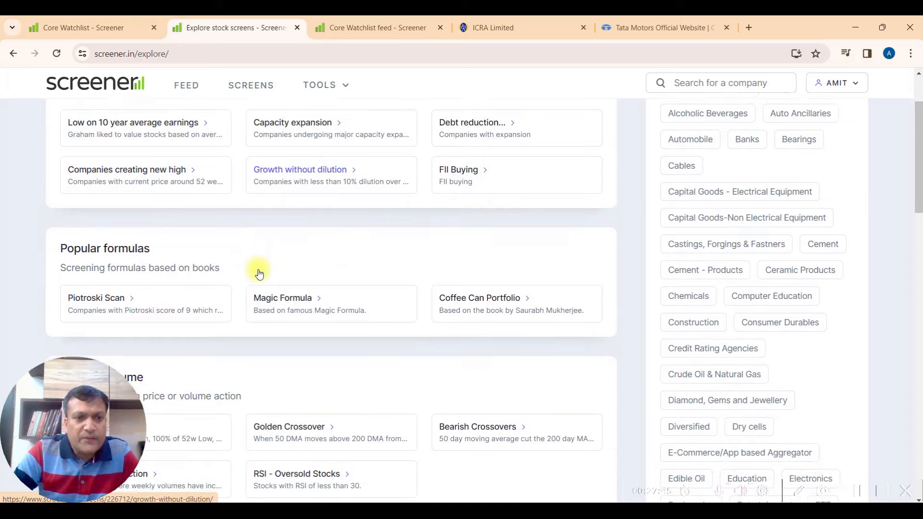
scroll(258, 273, down, 3)
scroll(259, 273, down, 3)
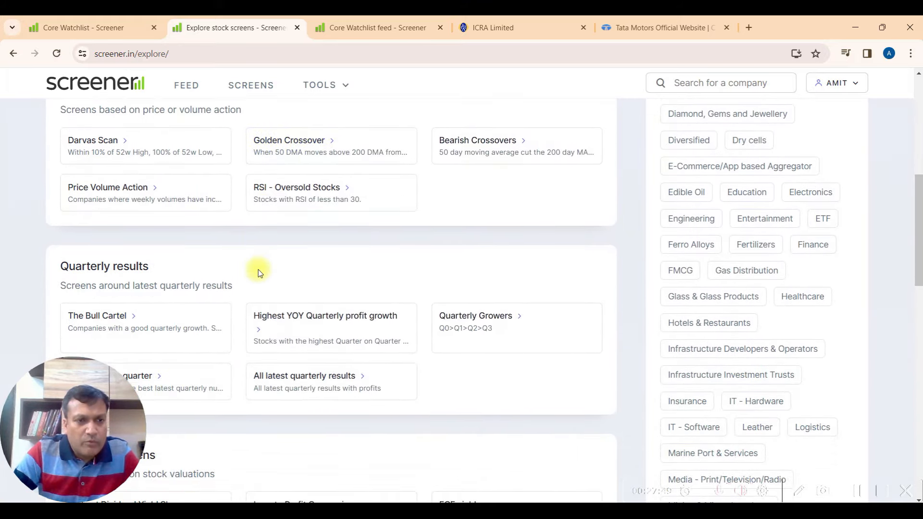
scroll(144, 319, down, 1)
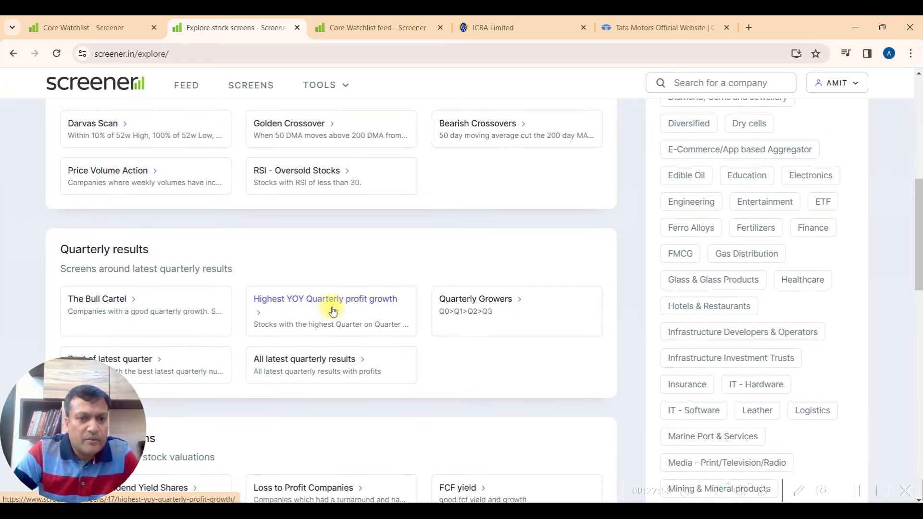
click(361, 302)
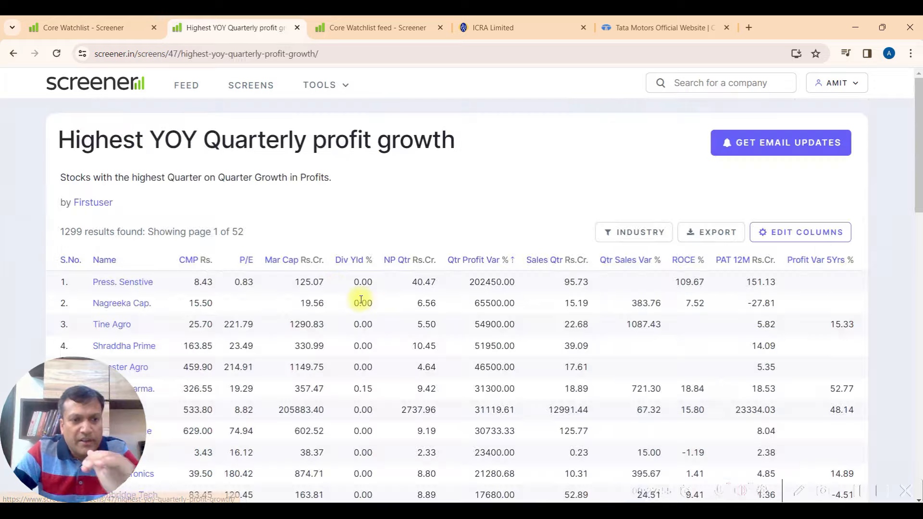
- Look through the companies listed in the Highest YOY Quarterly profit growth screen
scroll(361, 299, down, 2)
scroll(361, 299, up, 2)
scroll(361, 300, down, 3)
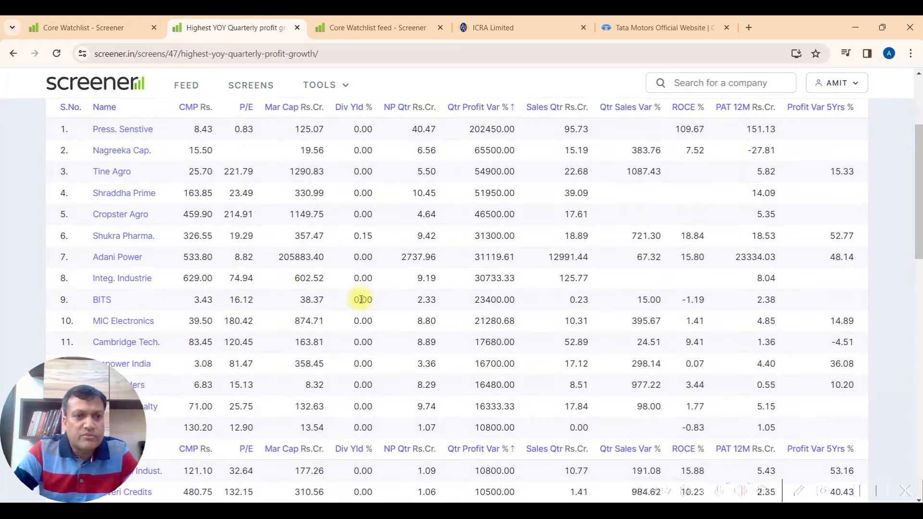
scroll(361, 300, up, 3)
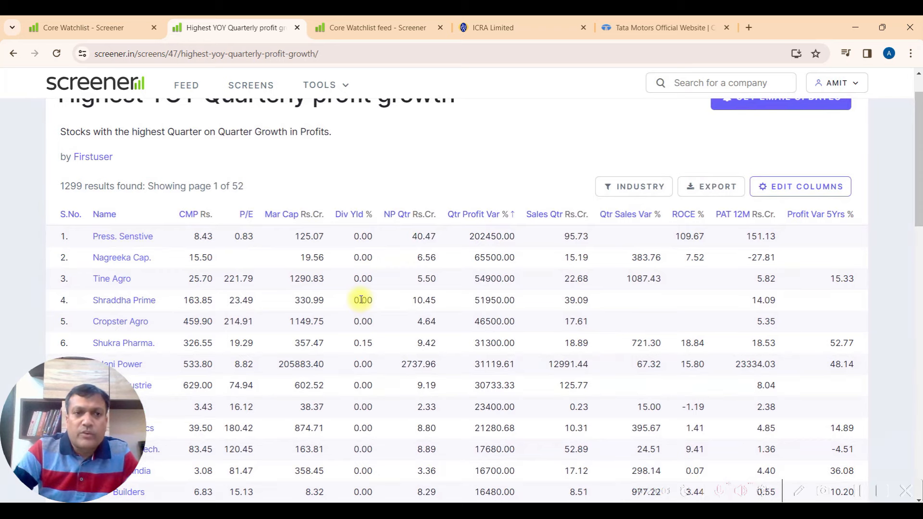
scroll(361, 300, up, 1)
- Return to the stock screens overview and start creating a new screen
click(255, 87)
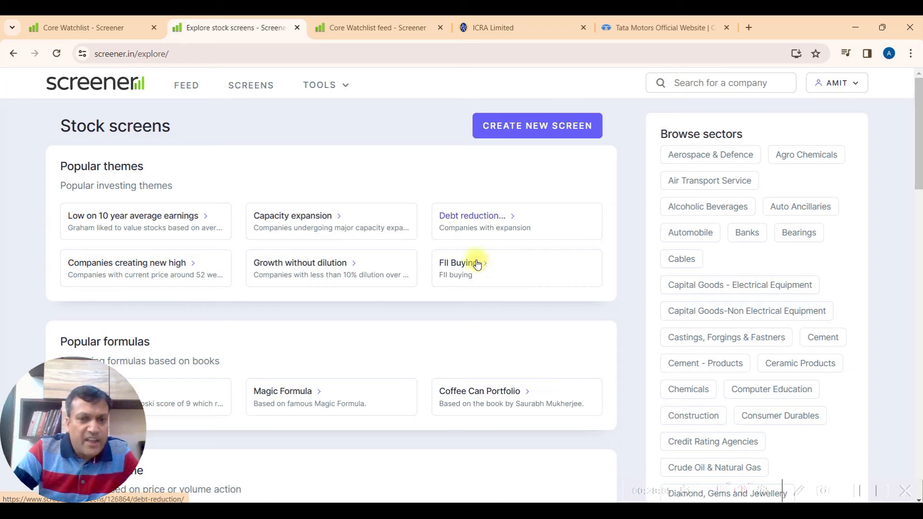
scroll(471, 281, down, 2)
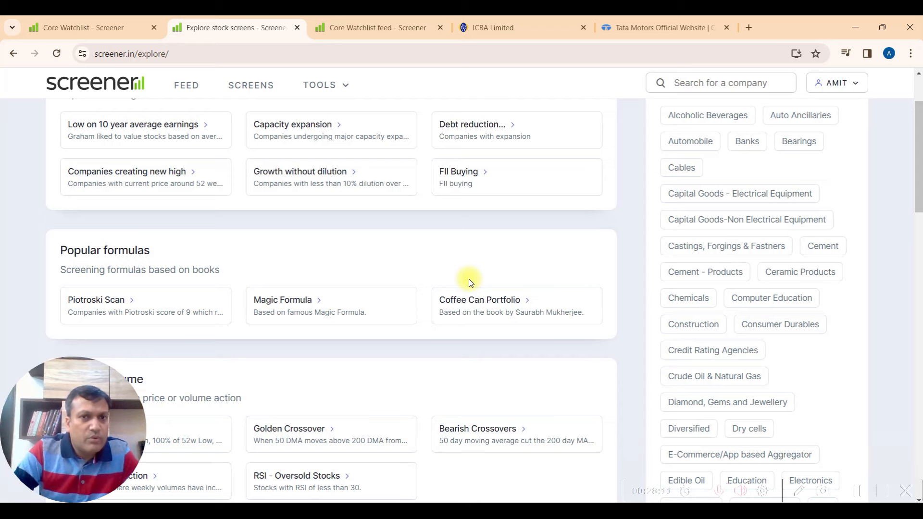
scroll(471, 282, up, 2)
click(543, 128)
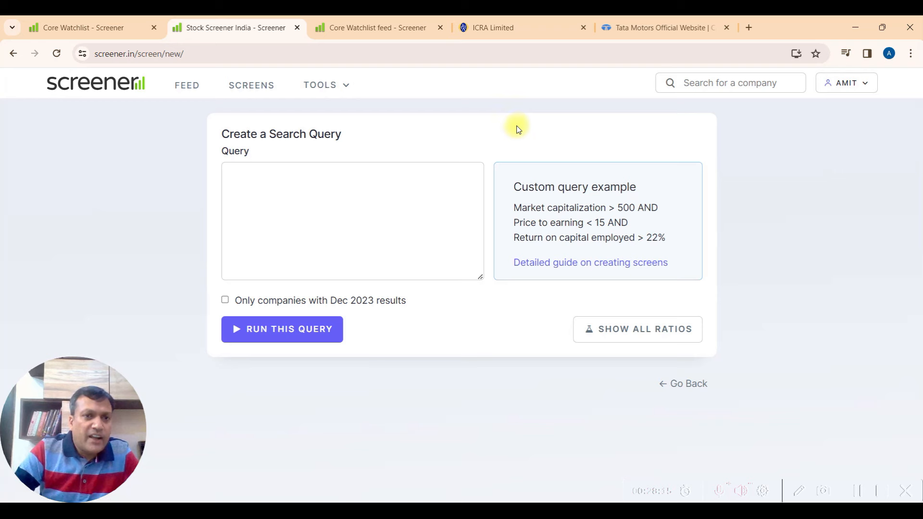
- Enter Market Capitalization < 5000 as the first condition of the new search query
click(241, 176)
text(Ma)
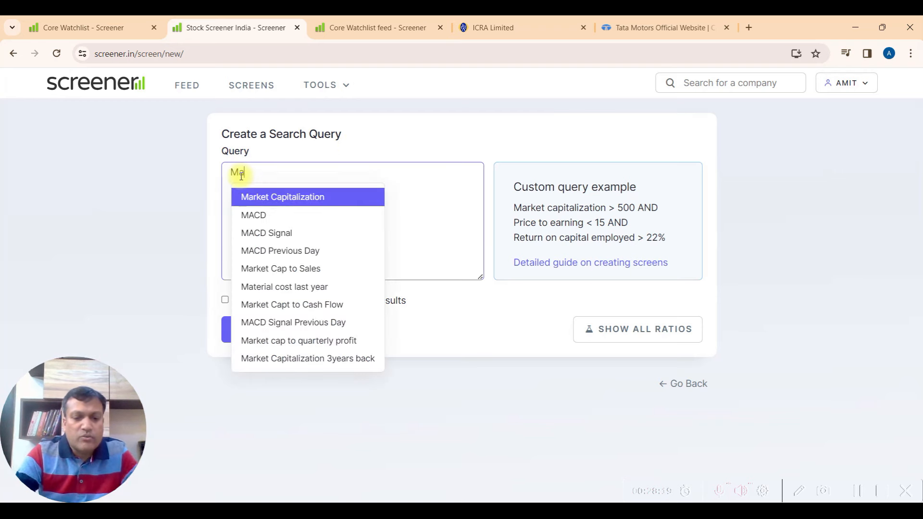
click(268, 197)
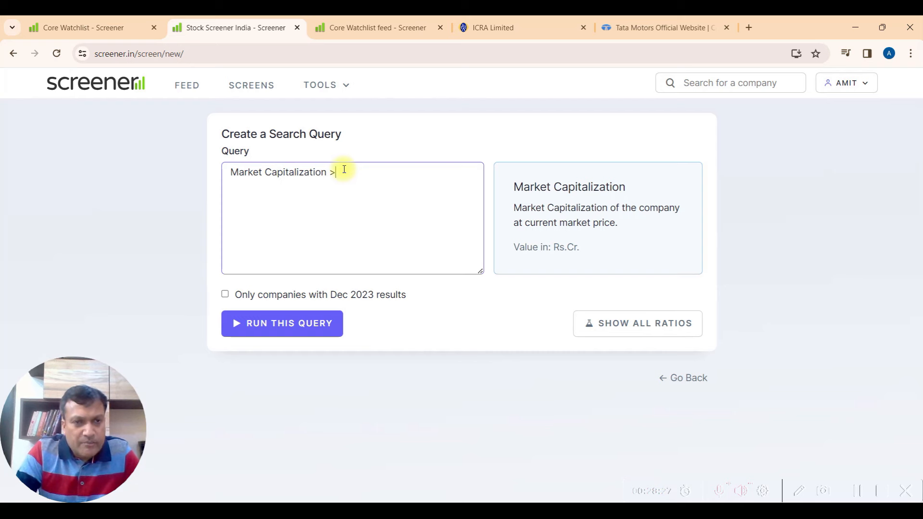
key(BackSpace)
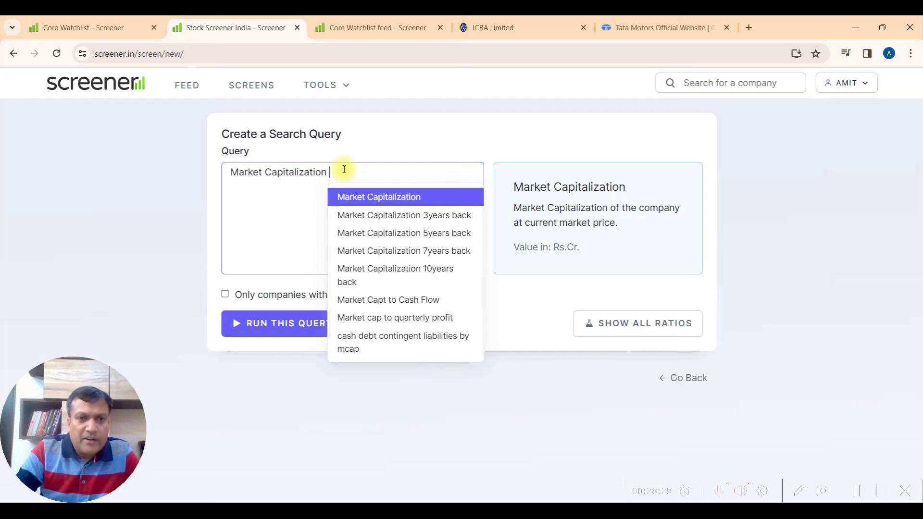
text(< 5000)
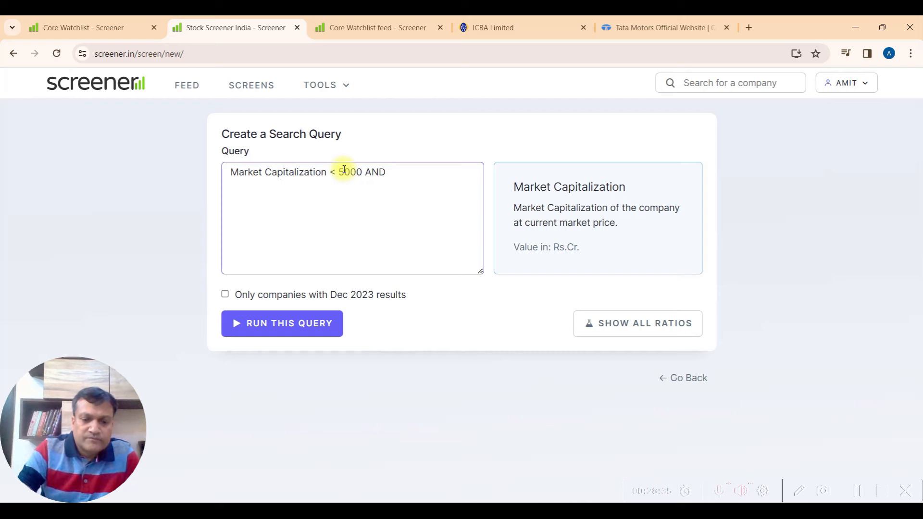
- Append AND, add the condition Price to Earning <20 on a new line and run the query
text( AND)
key(Return)
text(Price)
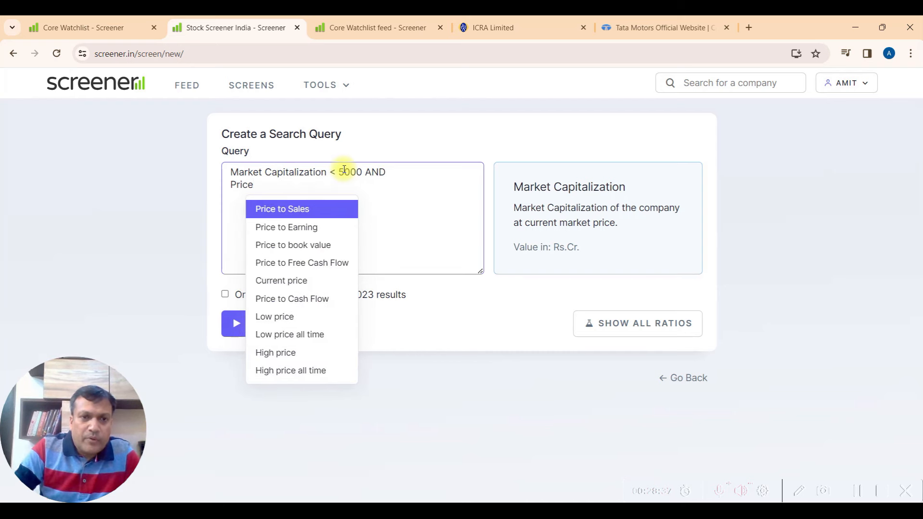
click(299, 225)
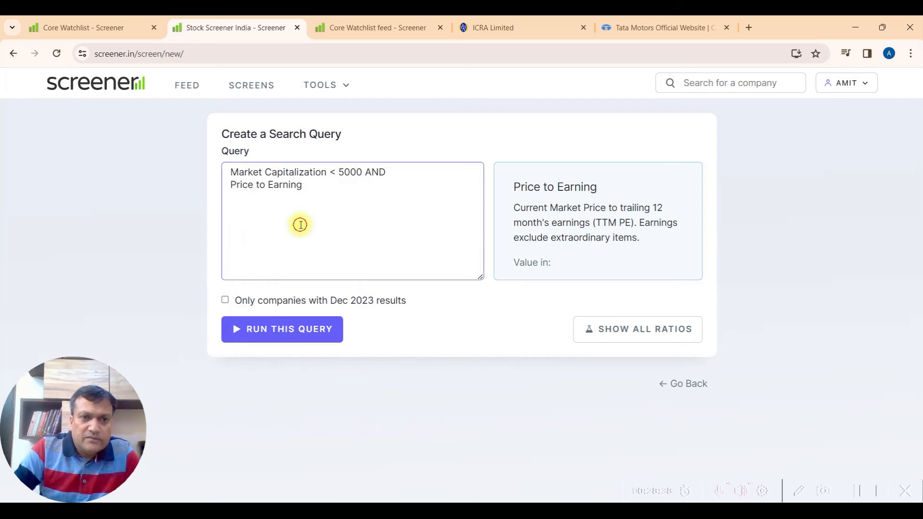
click(317, 188)
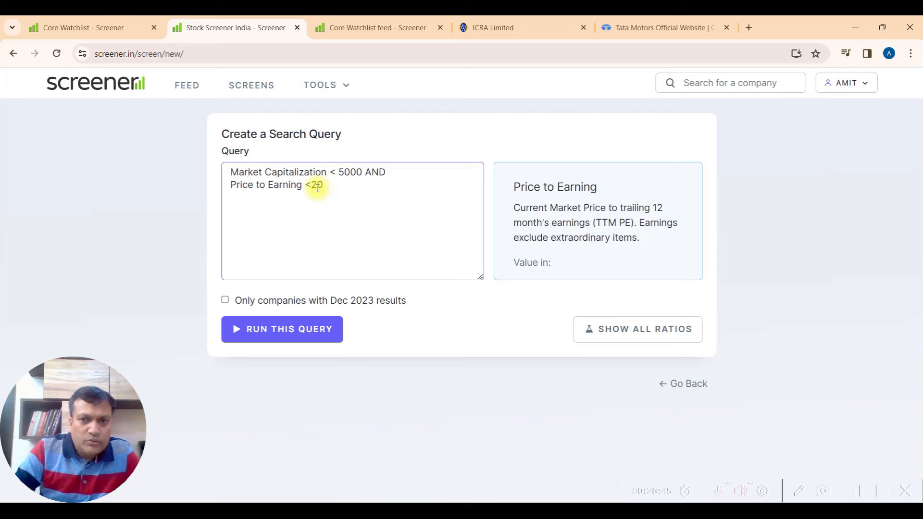
click(277, 330)
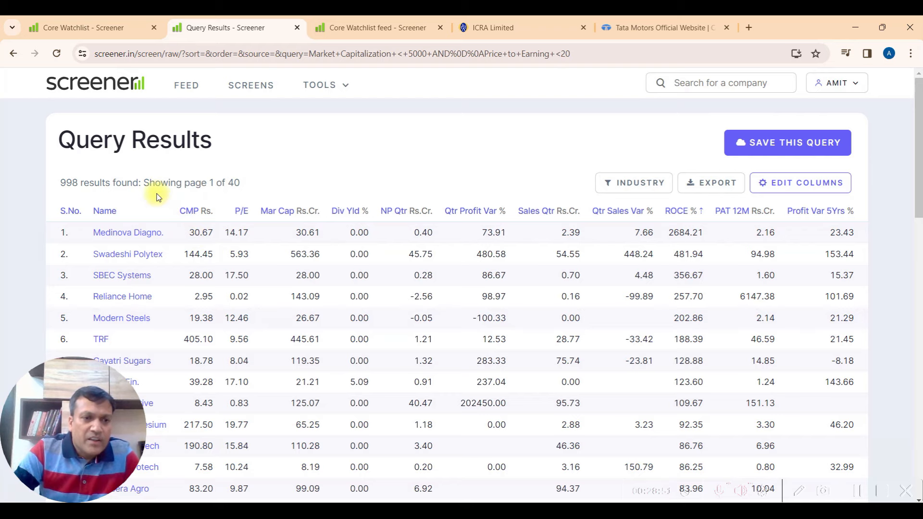
- Lower the Price to Earning limit in the query to 10 and run it again
scroll(158, 197, down, 15)
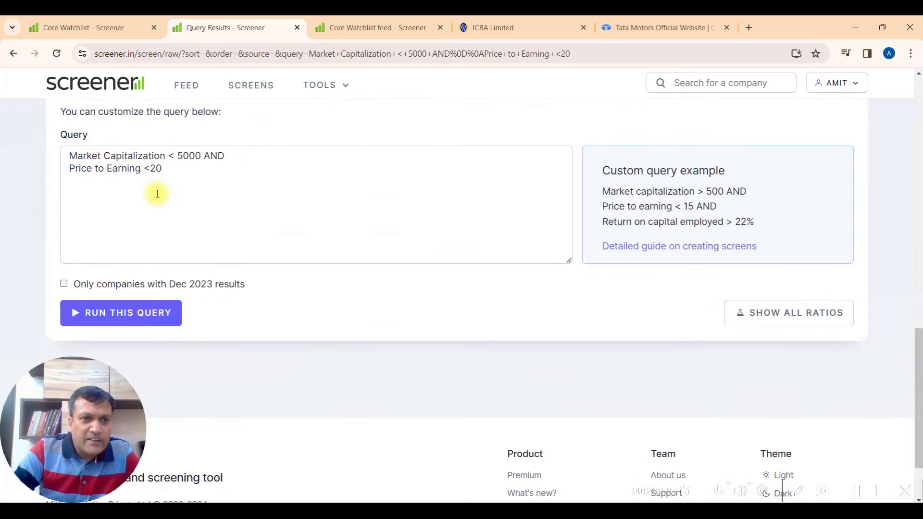
click(170, 168)
key(BackSpace)
key(BackSpace)
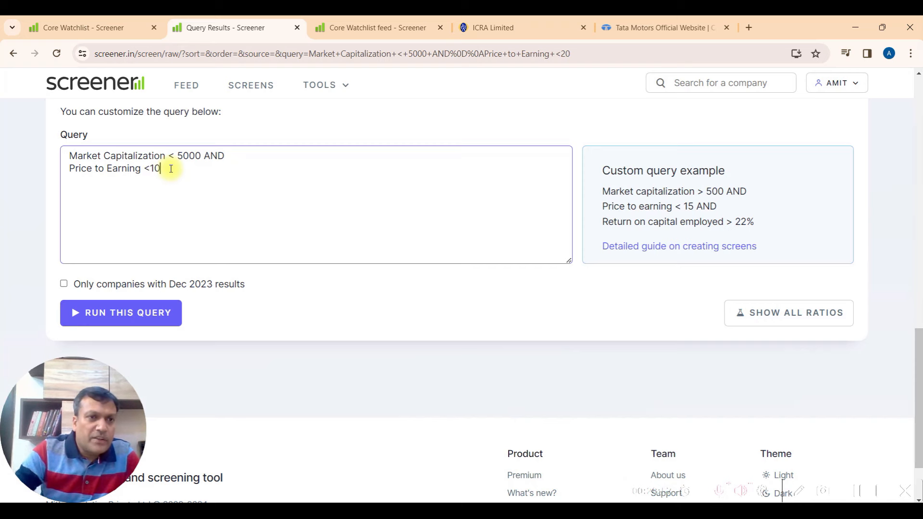
click(129, 313)
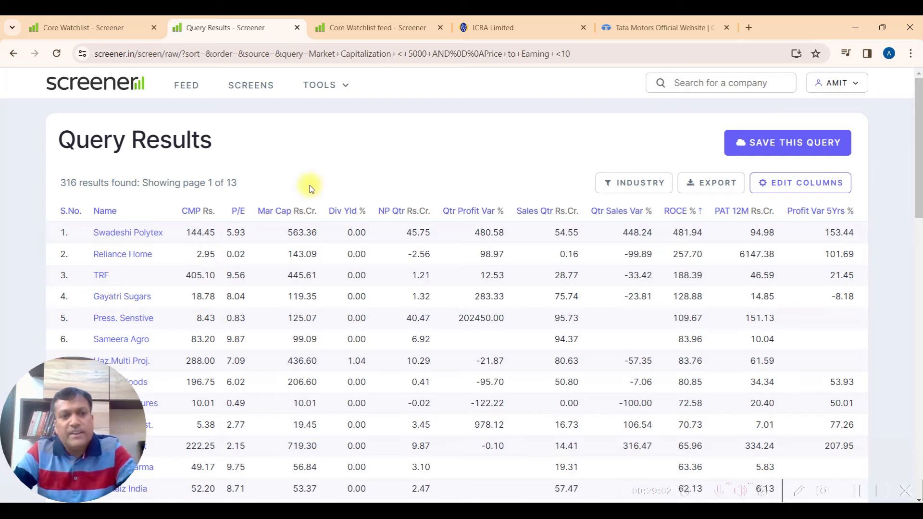
- Append AND to the Price to Earning condition and insert the Return on capital employed ratio on the line below
scroll(310, 187, down, 15)
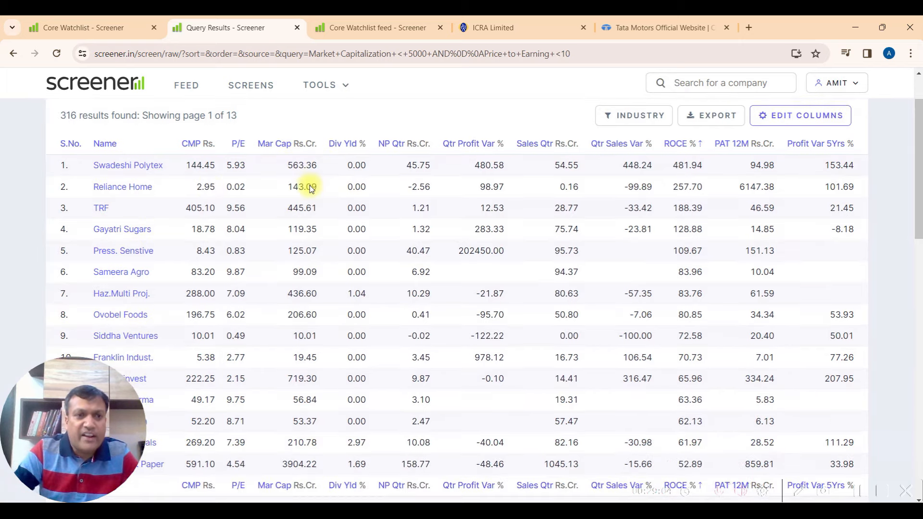
click(188, 226)
key(Return)
text(AND)
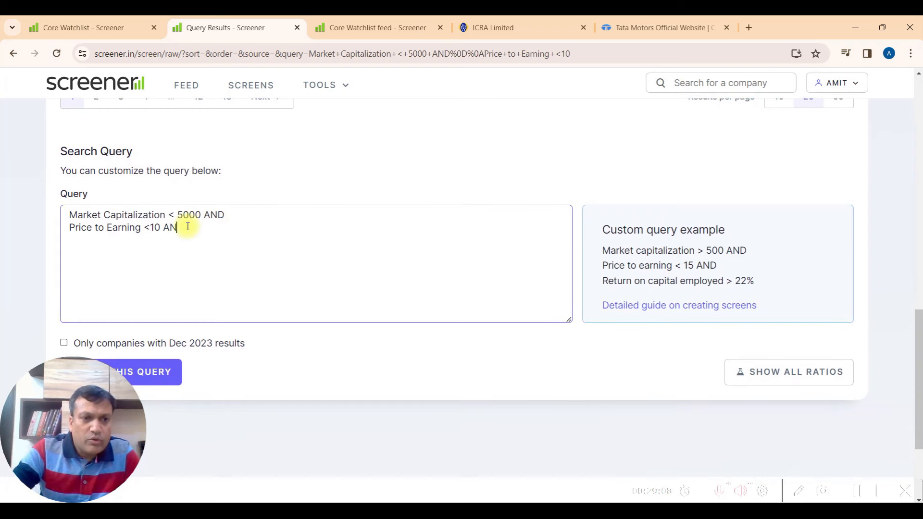
key(Return)
key(Return)
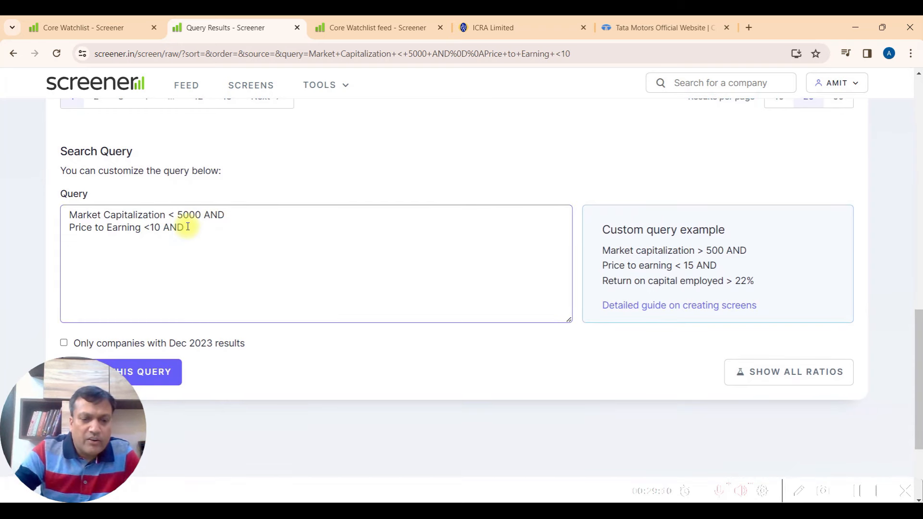
text(Ret)
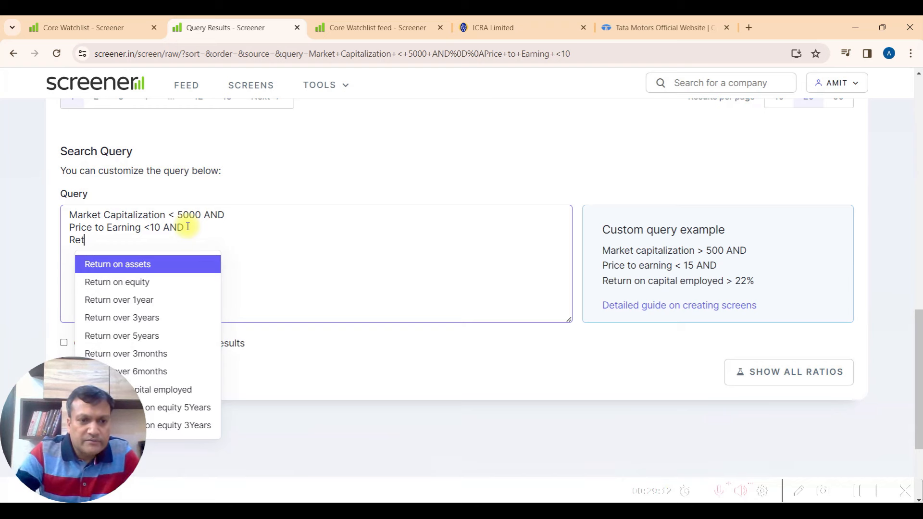
click(198, 391)
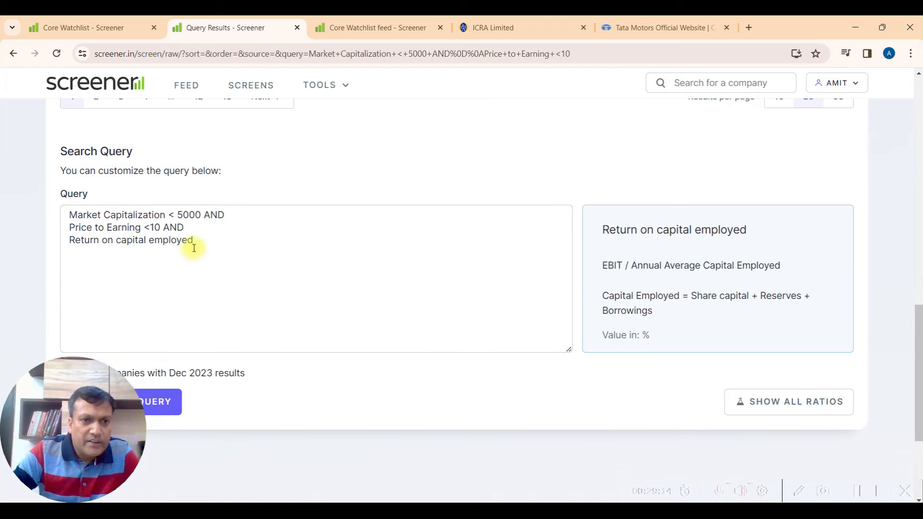
- Complete the Return on capital employed condition with > 15, run the query and look through the matching companies
click(216, 239)
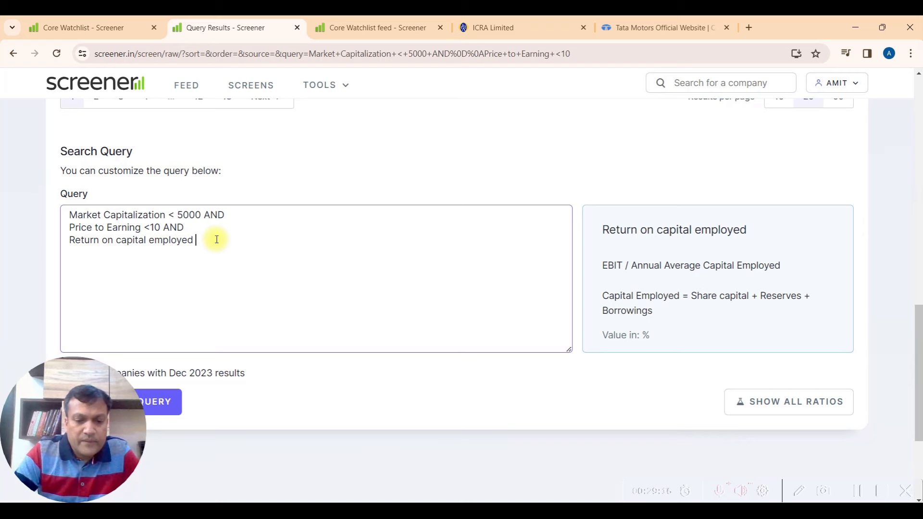
text(>)
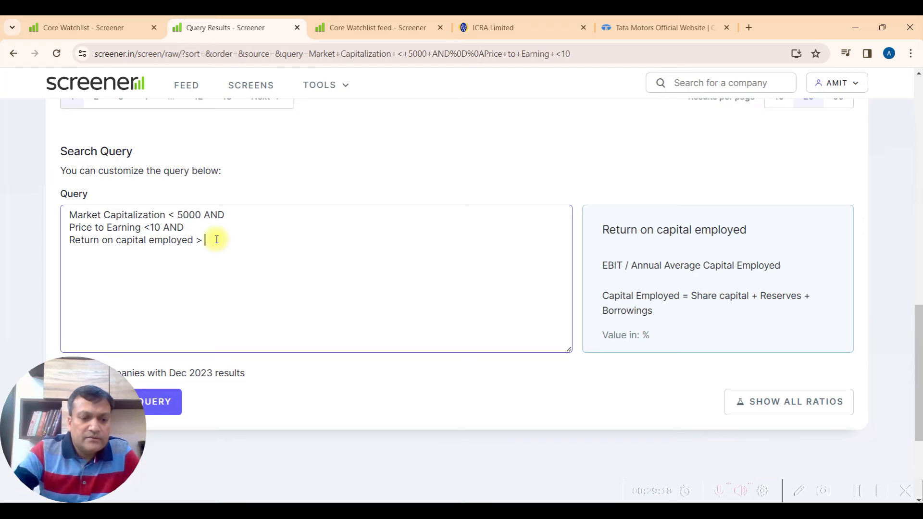
text( 15)
scroll(216, 240, down, 3)
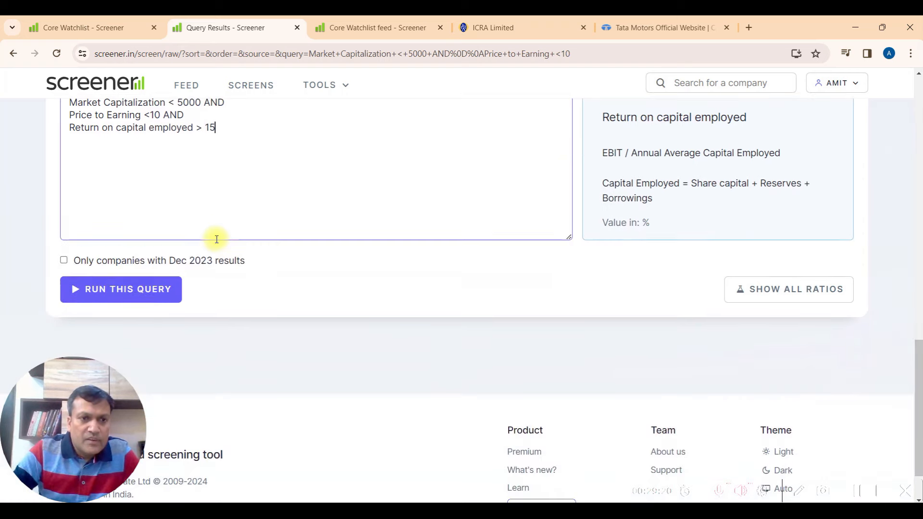
click(135, 289)
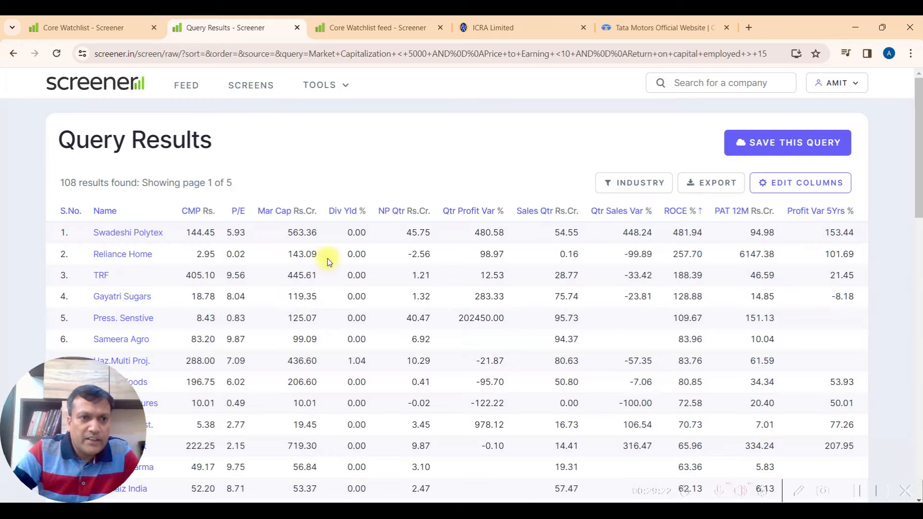
scroll(329, 259, down, 3)
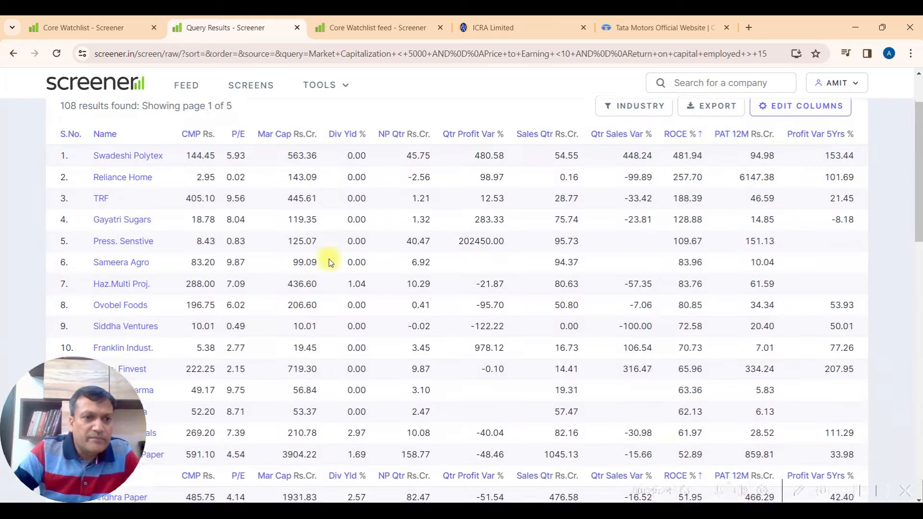
scroll(329, 258, down, 2)
scroll(329, 259, up, 5)
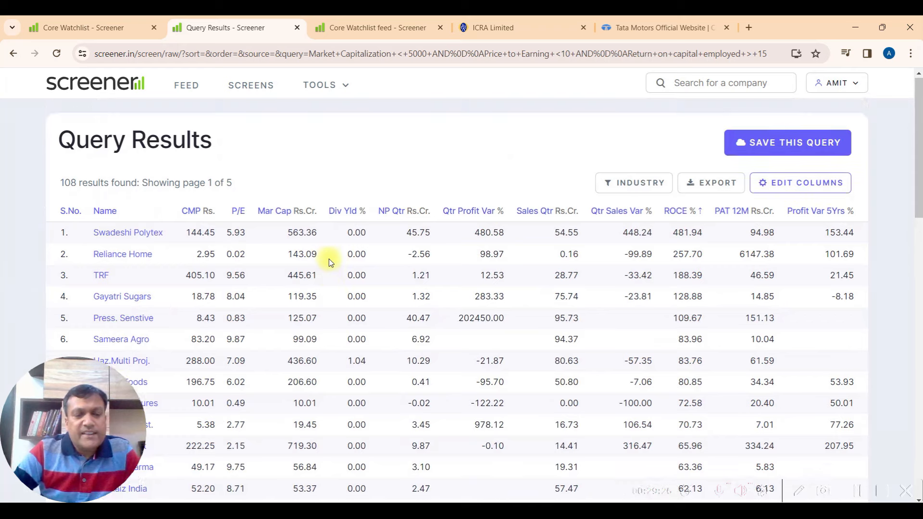
- Start another new screen from the stock screens overview and enter the condition Profit growth 5Years >20
click(271, 91)
click(550, 124)
click(284, 176)
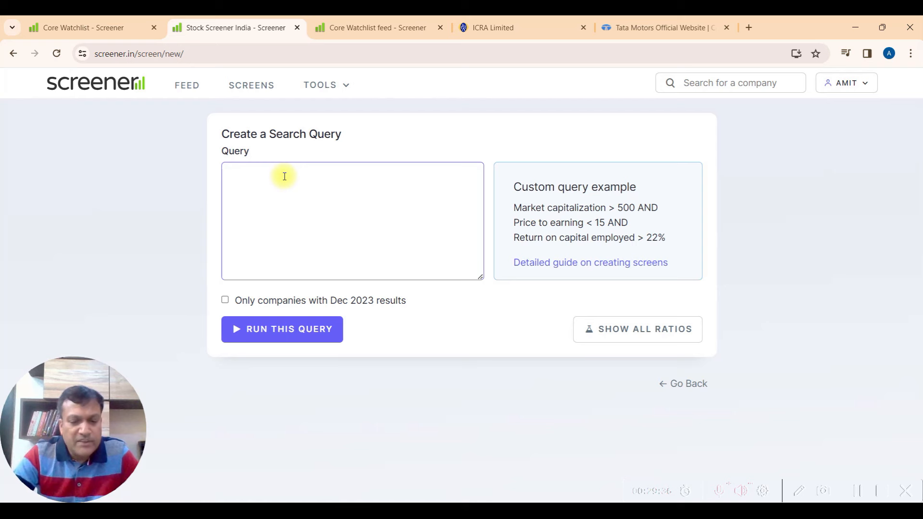
text(Profi)
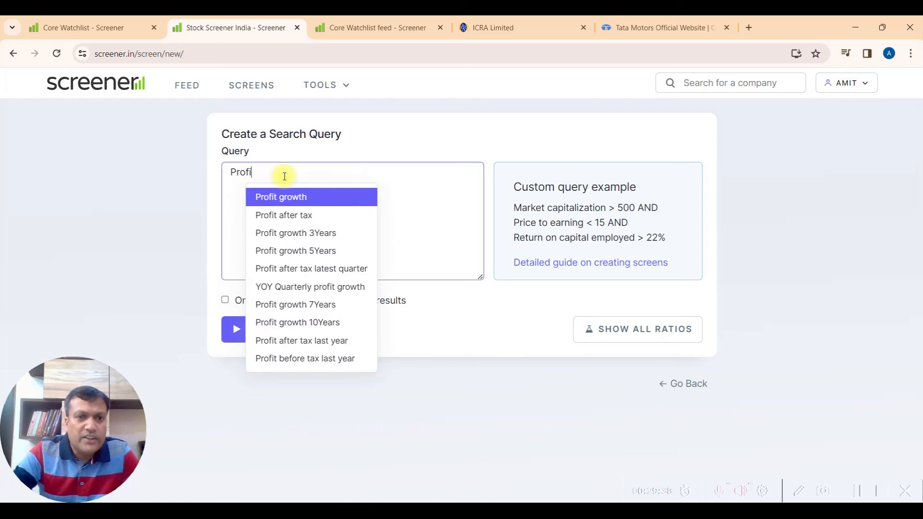
click(285, 251)
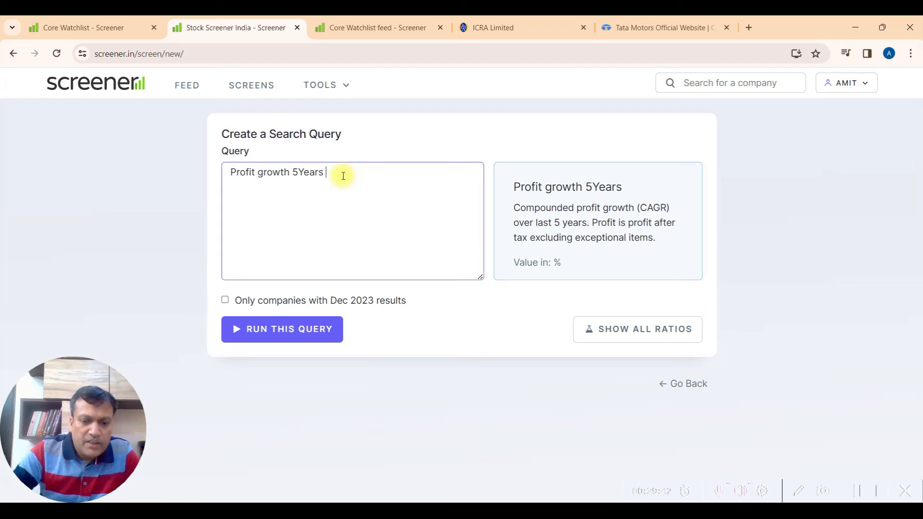
text(>20)
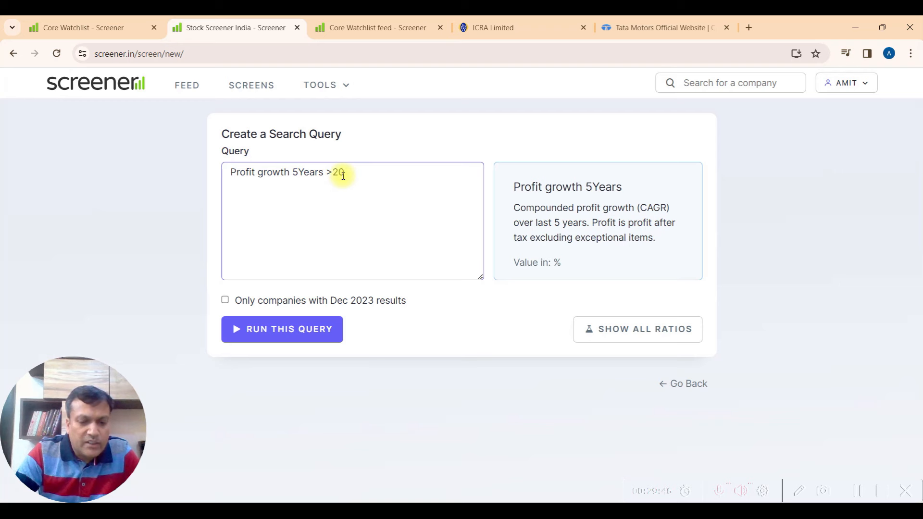
- Add Market Capitalization > 5000 on the second line and join it to the profit growth condition with AND
key(Return)
text(MArket)
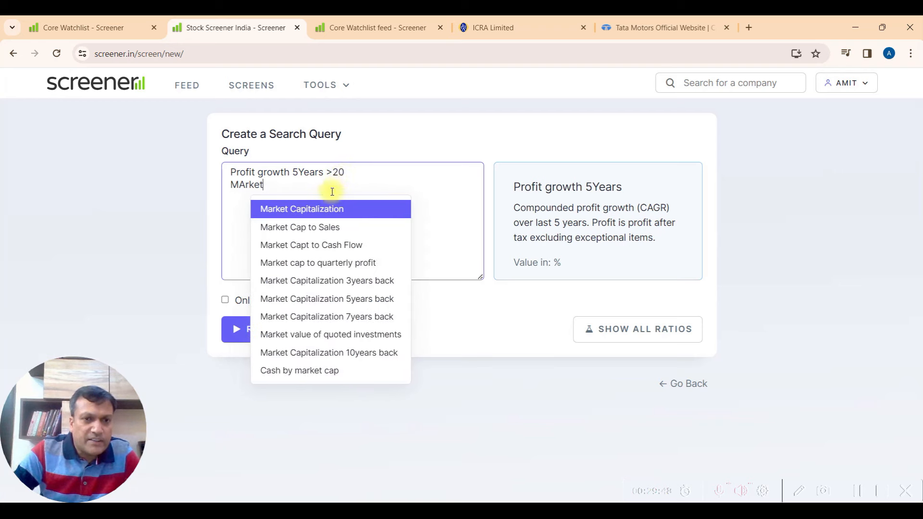
click(320, 208)
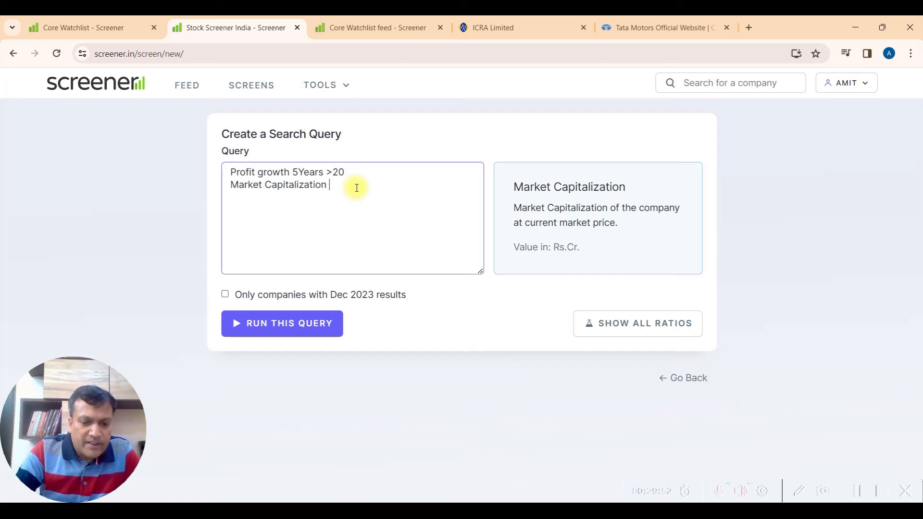
text(>20 )
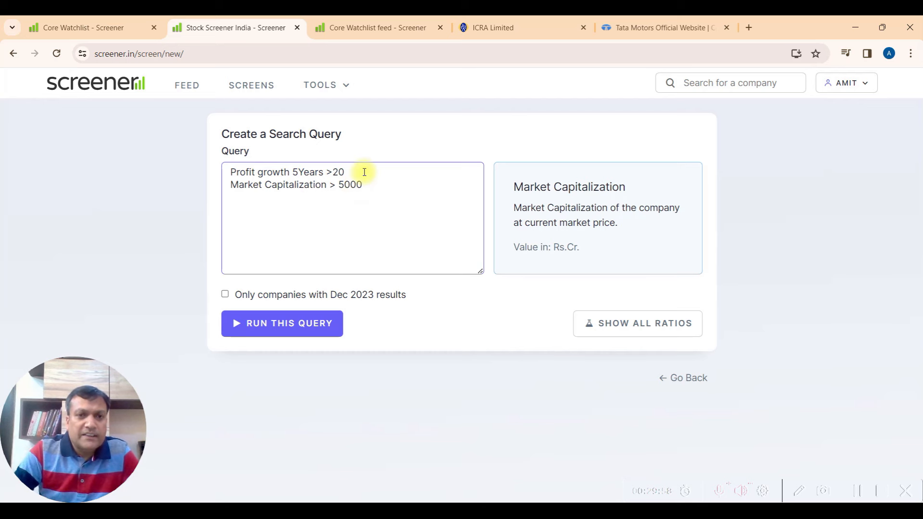
text(AND)
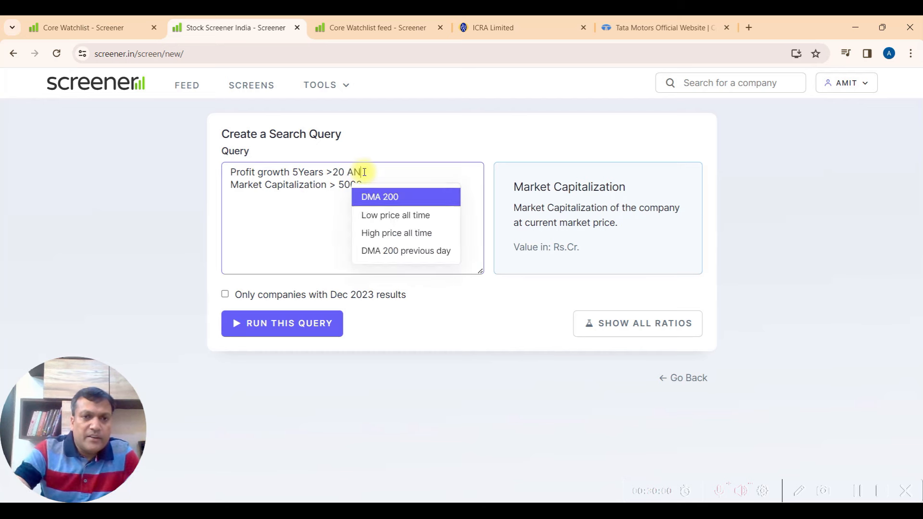
- Replace the AND after the Profit growth 5Years >20 condition with OR, keeping Market Capitalization > 5000 on a separate line
key(Return)
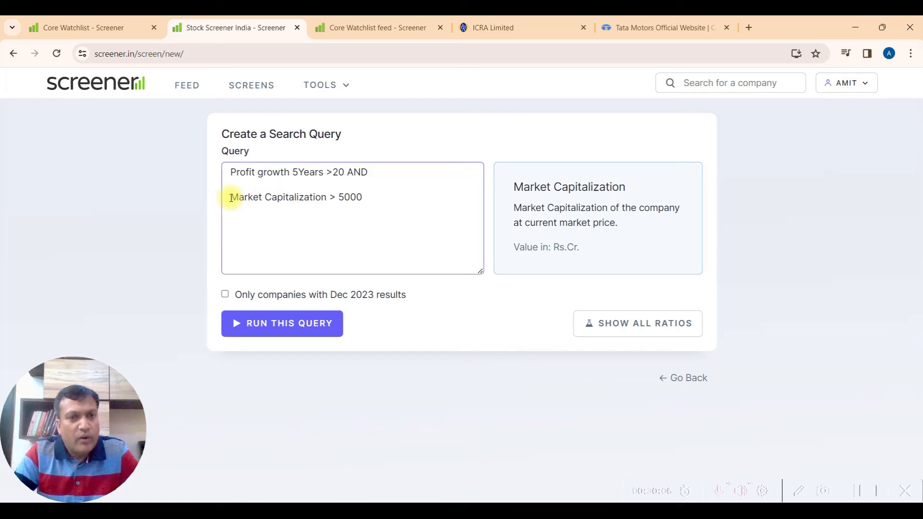
click(378, 168)
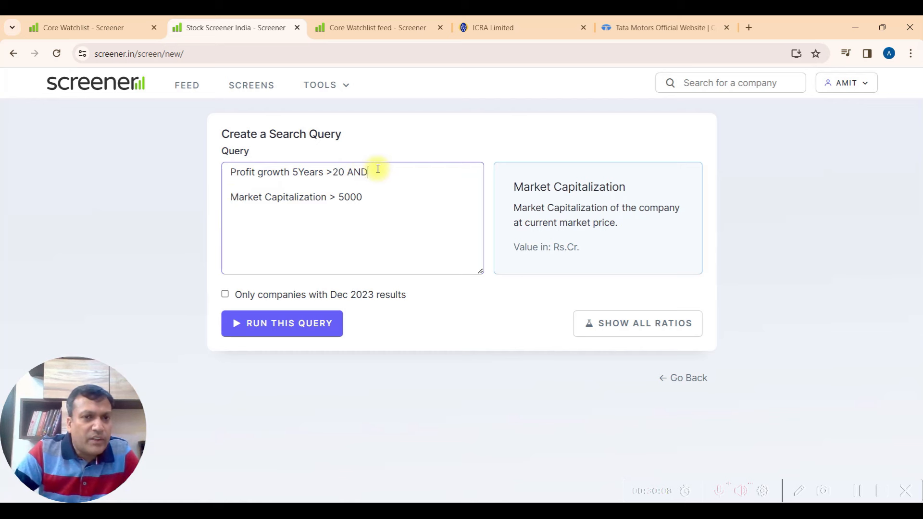
key(BackSpace)
key(BackSpace)
key(BackSpace)
text(OR)
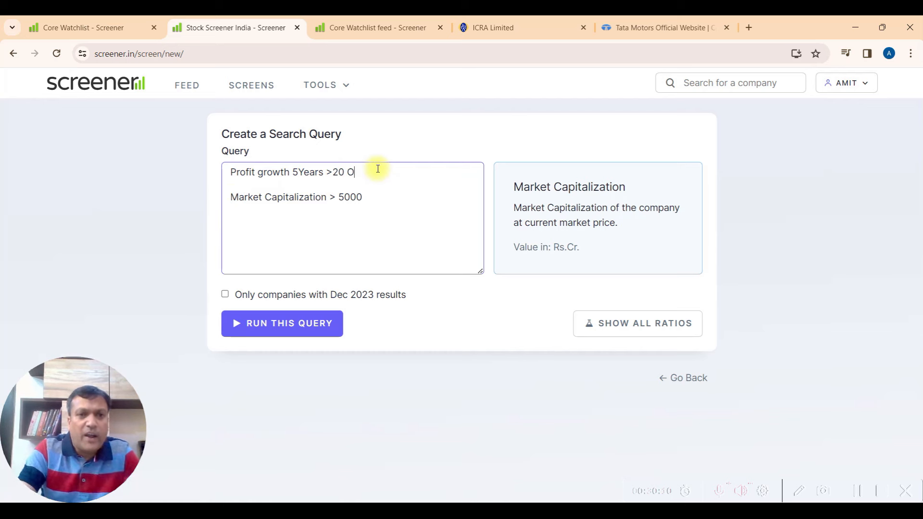
key(Return)
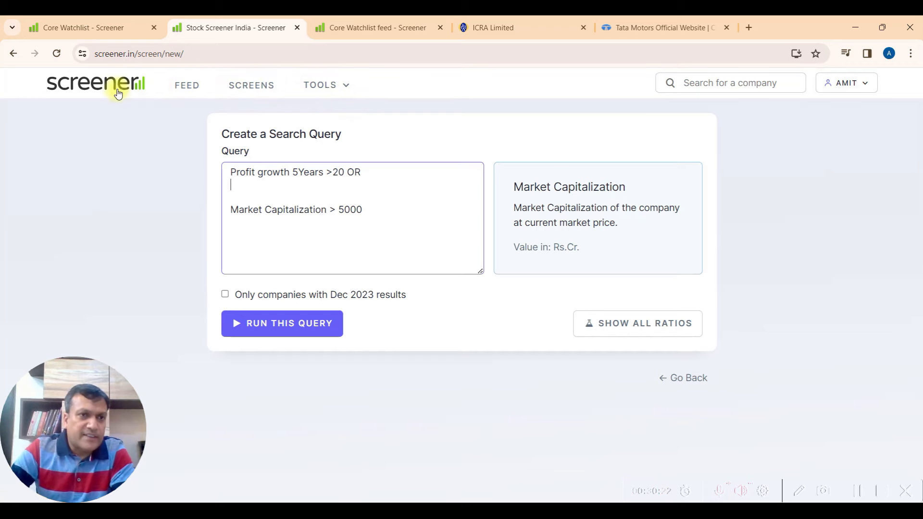
- Return to the Core Watchlist feed, open the Tata Motors company page and go to its shareholding pattern
click(101, 90)
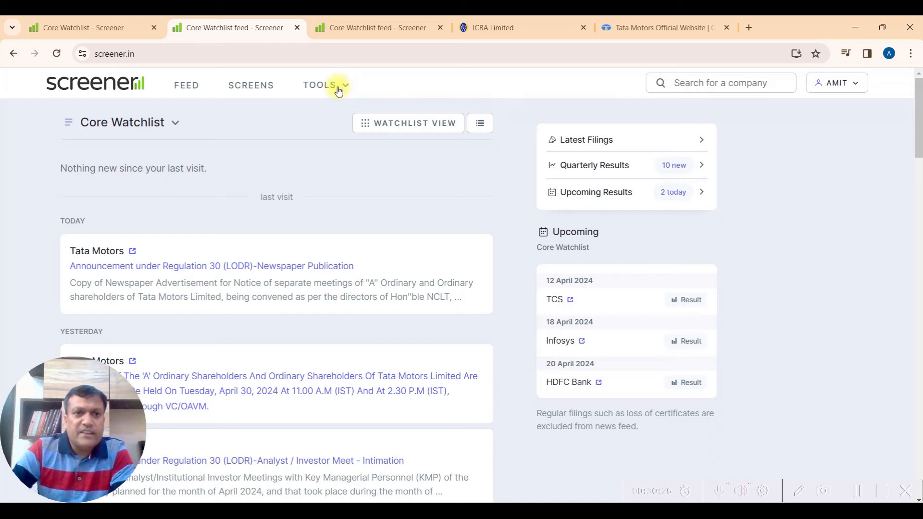
click(113, 254)
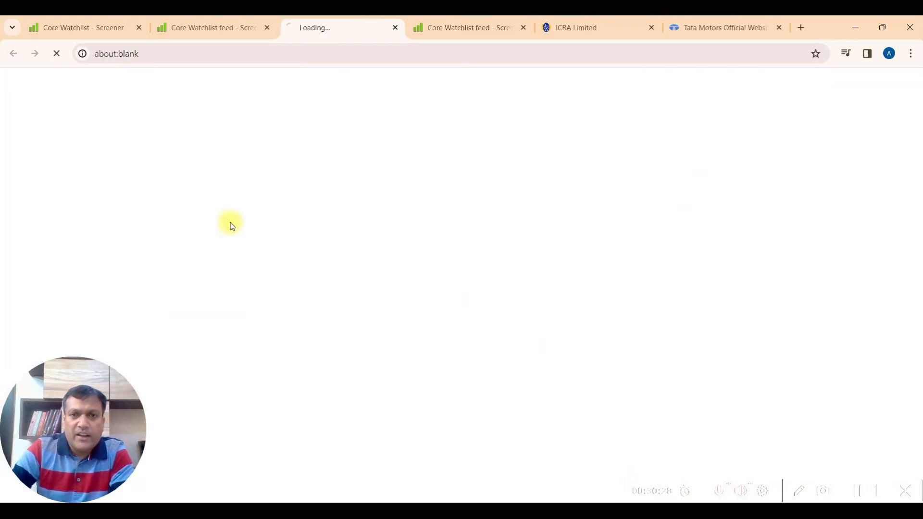
click(582, 118)
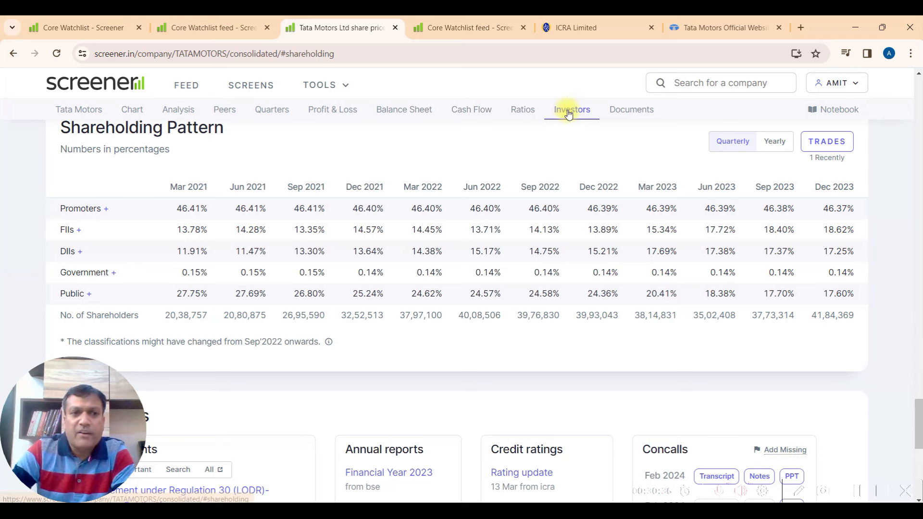
- Expand the Promoters row, examine each promoter entity's quarterly holdings up to Dec 2023, and collapse the row
scroll(107, 243, down, 1)
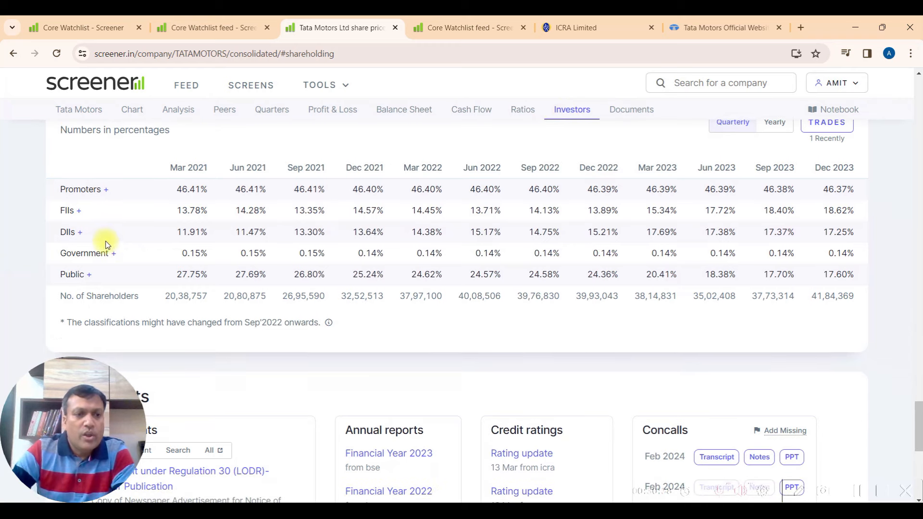
click(104, 190)
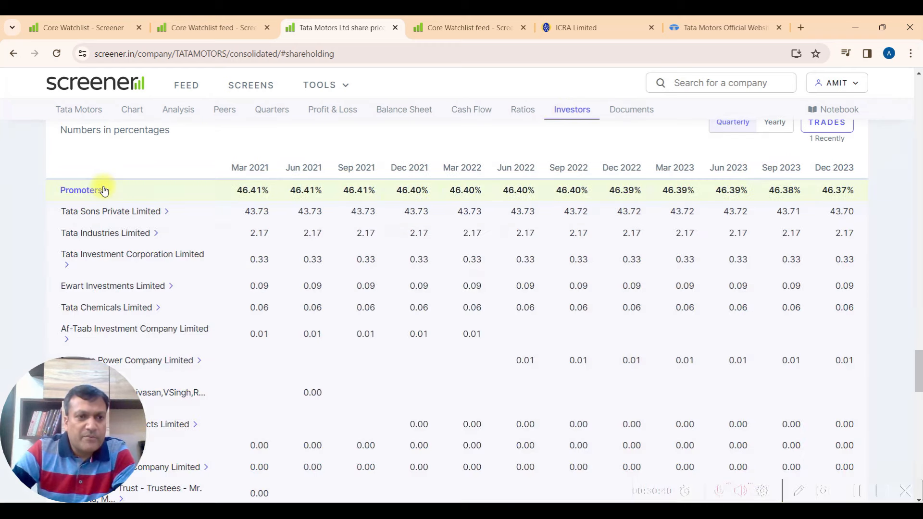
scroll(123, 215, down, 2)
scroll(123, 215, up, 1)
scroll(124, 213, up, 1)
scroll(123, 213, down, 1)
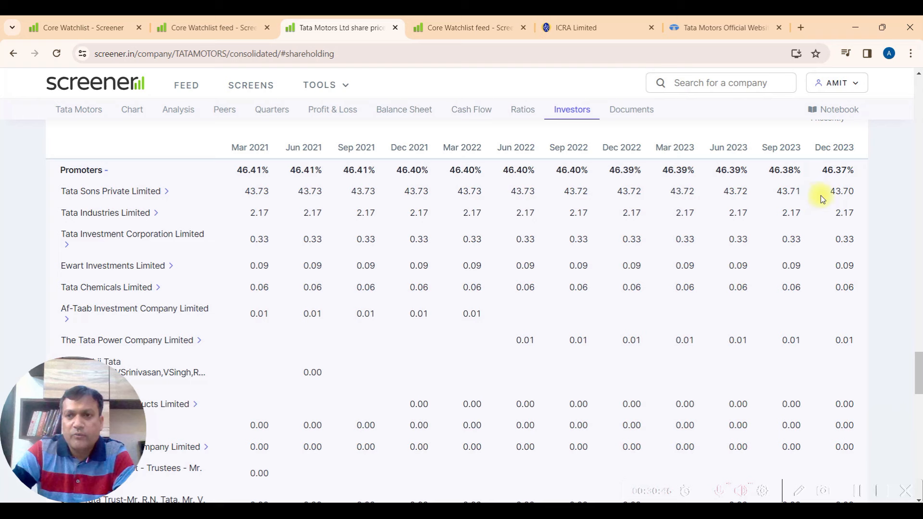
drag(828, 192, 864, 184)
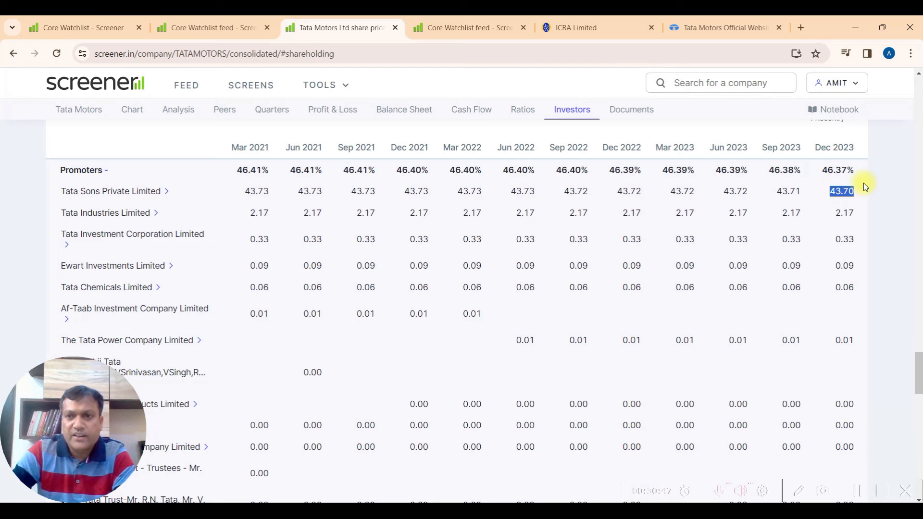
click(829, 220)
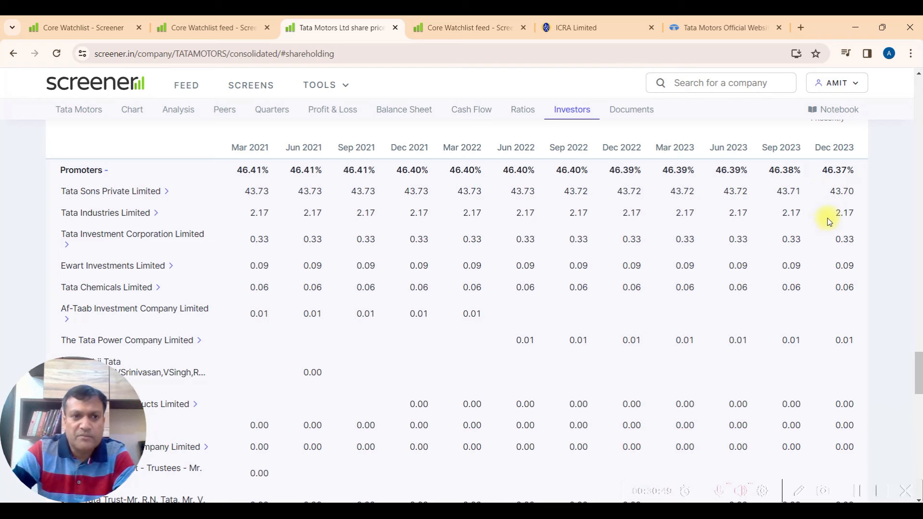
click(101, 171)
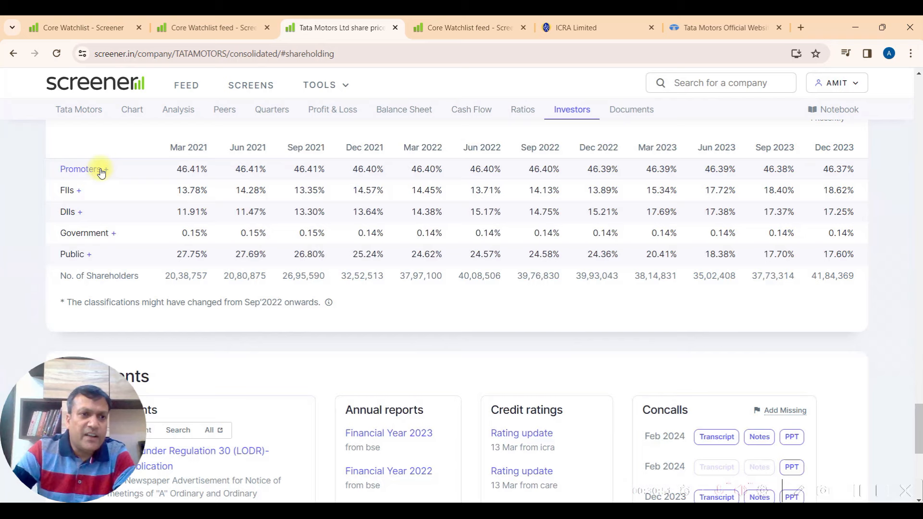
- Expand the FIIs row to view the foreign institutional holders, and collapse it again
click(80, 192)
scroll(269, 202, down, 1)
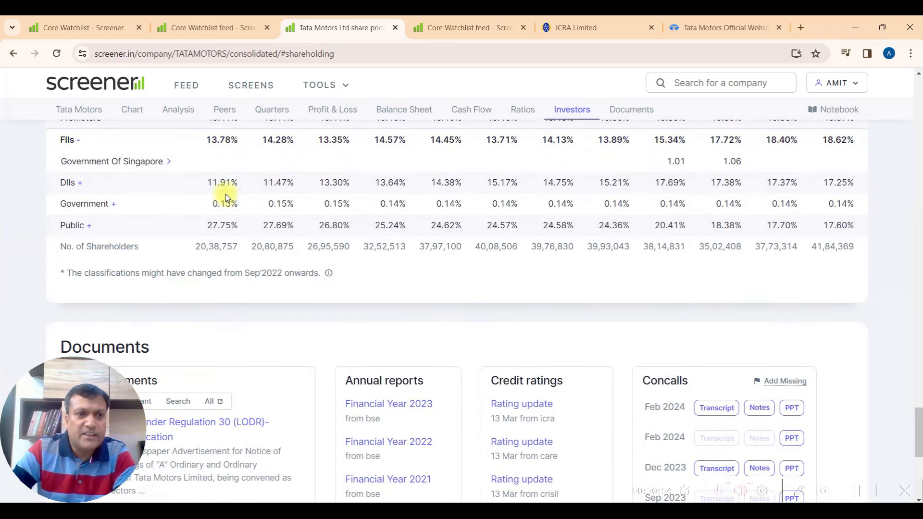
scroll(145, 173, up, 1)
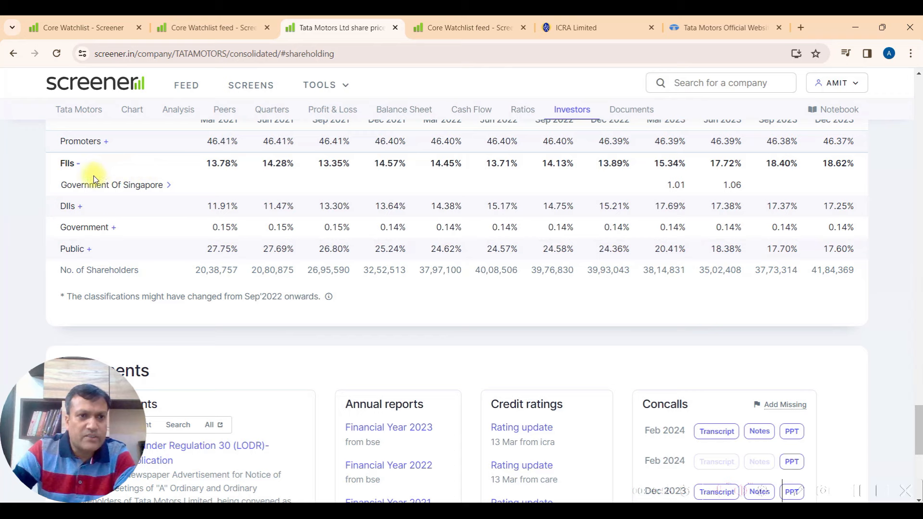
scroll(93, 175, up, 1)
click(73, 196)
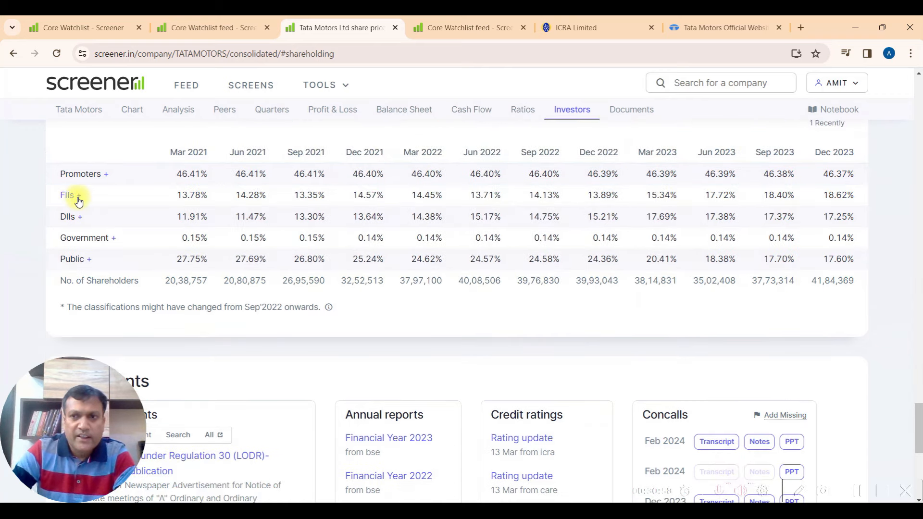
- Expand the DIIs row, look through the domestic institutions' quarterly holdings, and collapse the row
click(71, 218)
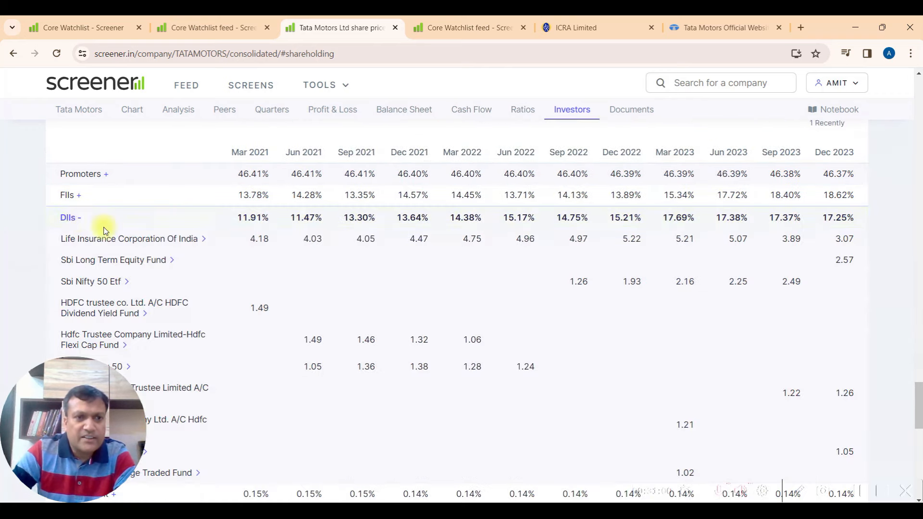
scroll(164, 275, down, 1)
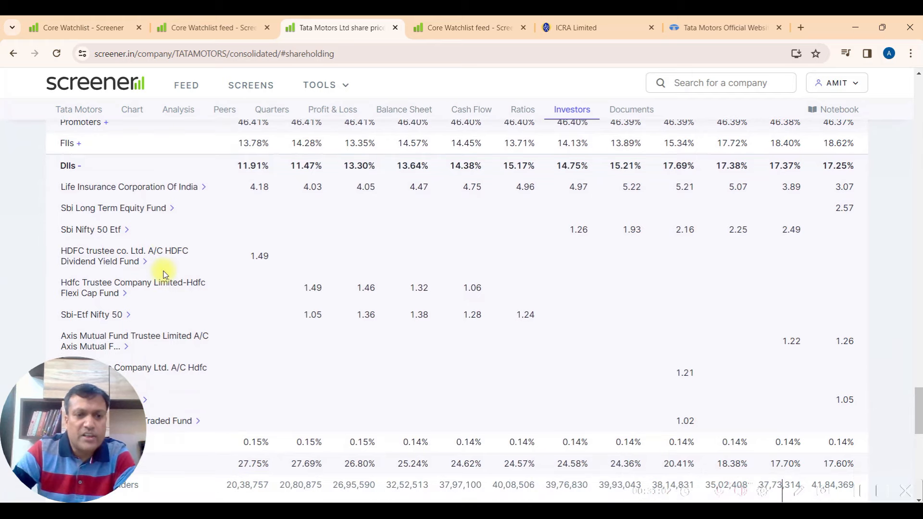
scroll(158, 273, up, 1)
scroll(152, 265, down, 2)
scroll(147, 257, up, 1)
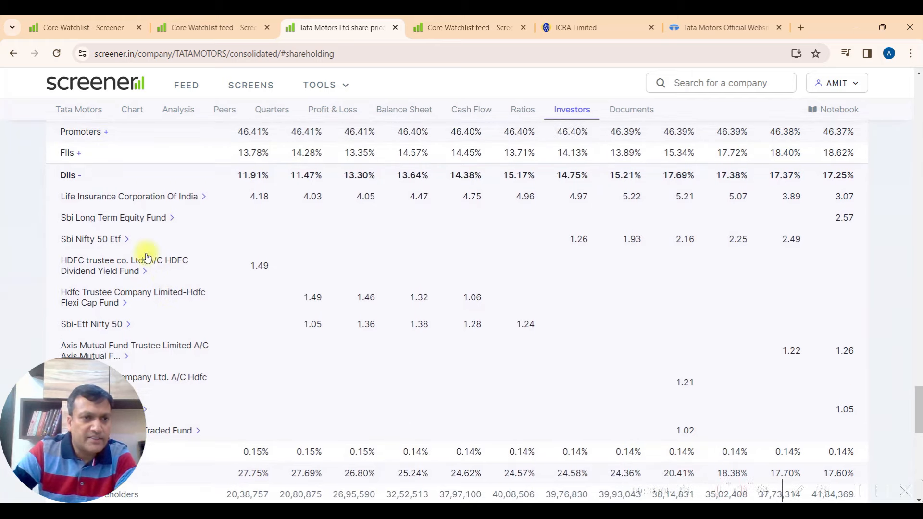
click(80, 179)
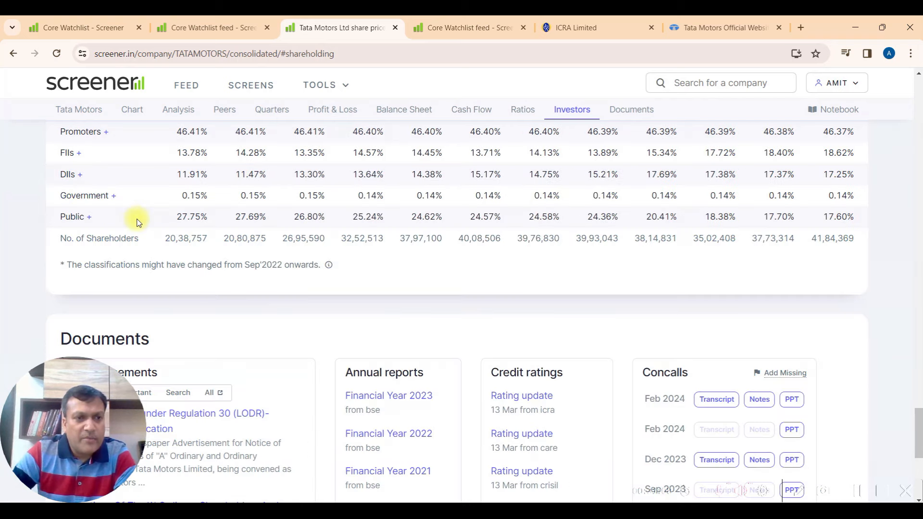
- Expand the Public row and examine the individual public shareholders' quarterly holdings and the shareholder numbers
click(87, 217)
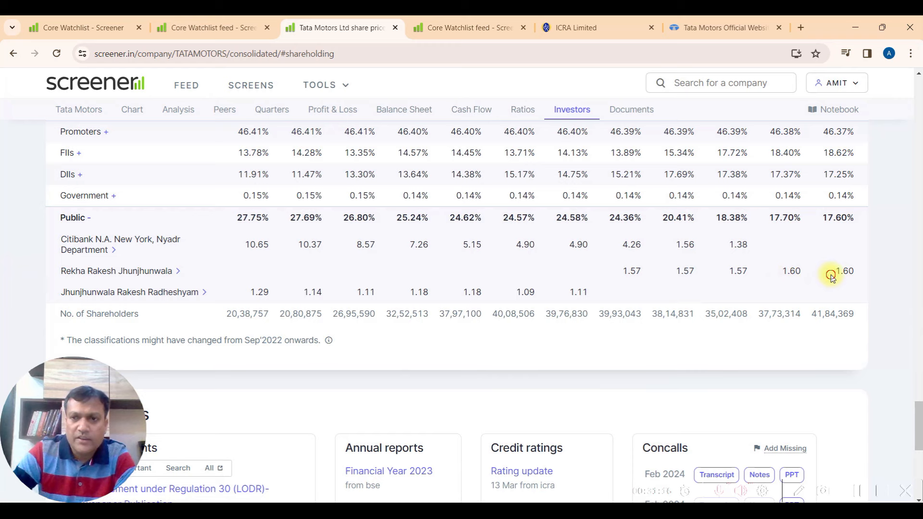
click(864, 272)
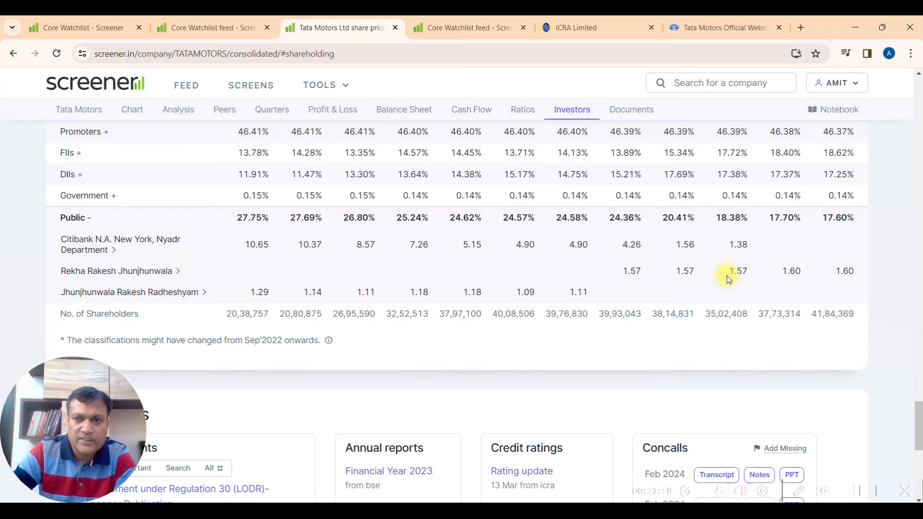
scroll(727, 278, down, 1)
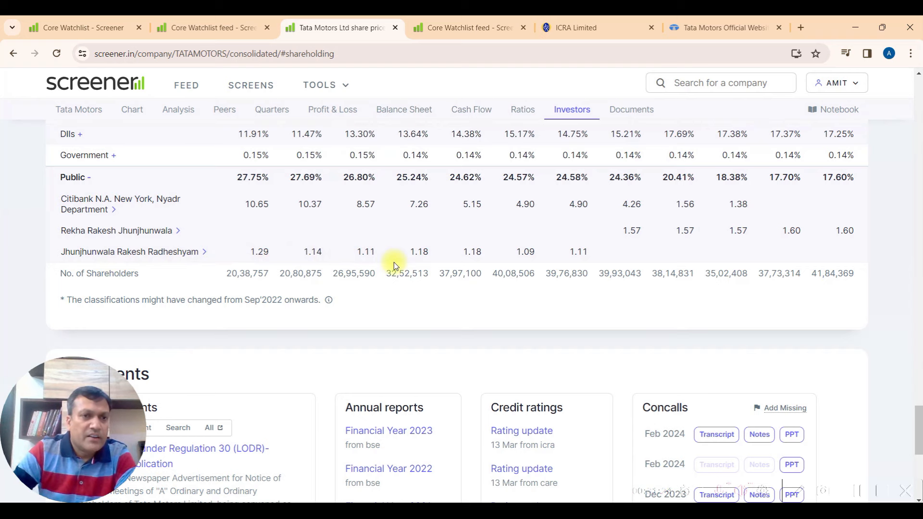
scroll(394, 262, up, 3)
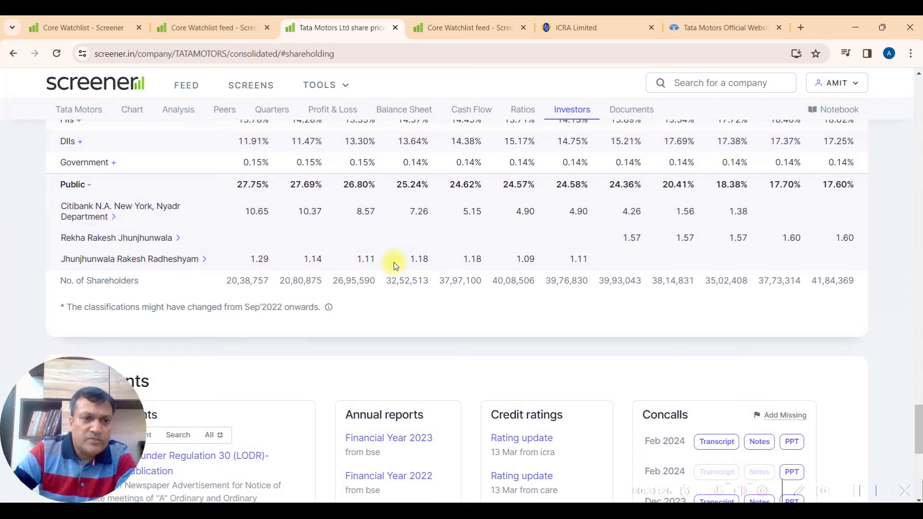
scroll(232, 238, down, 2)
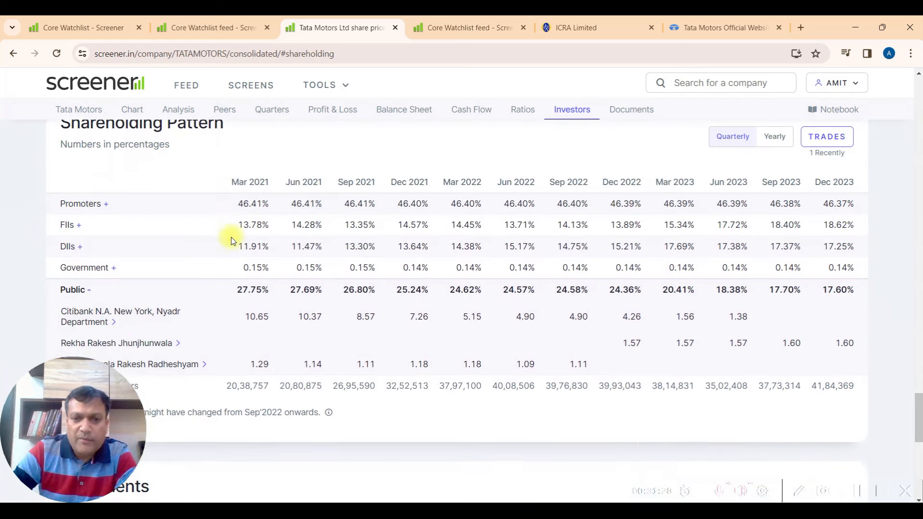